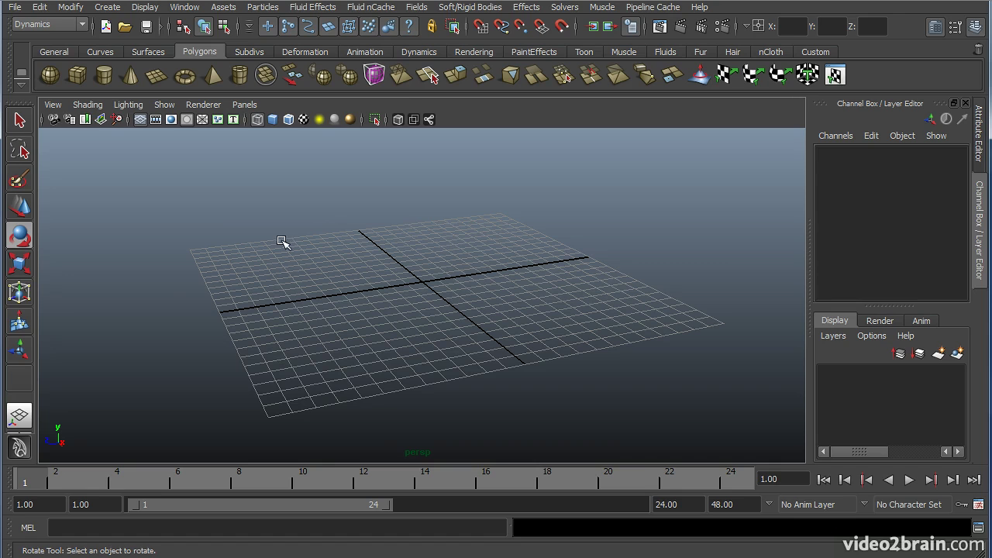
Step: Open the Preferences and view the Interaction Mode and UI Elements settings
{"action": "left_click", "coordinate": [194, 9]}
{"action": "mouse_move", "coordinate": [261, 89]}
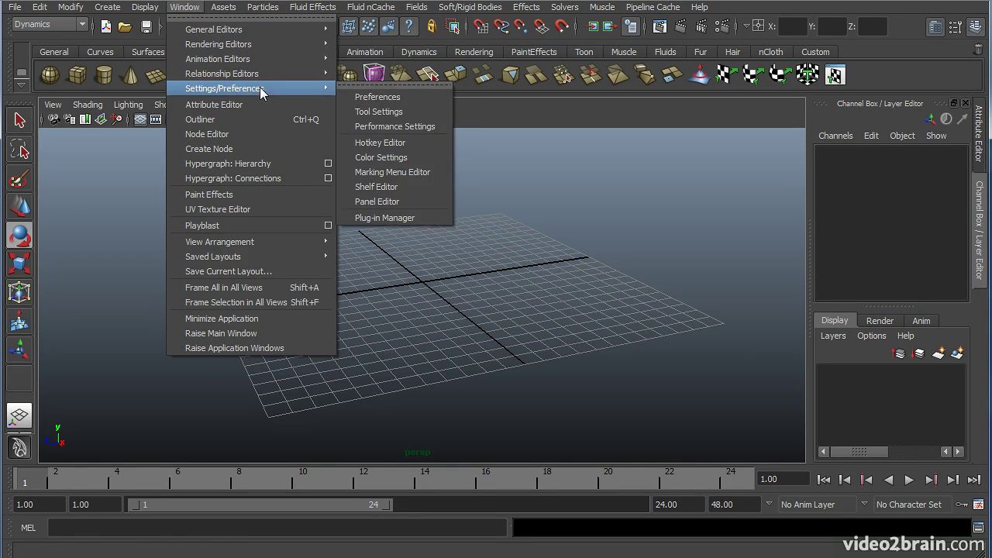
{"action": "left_click", "coordinate": [410, 96]}
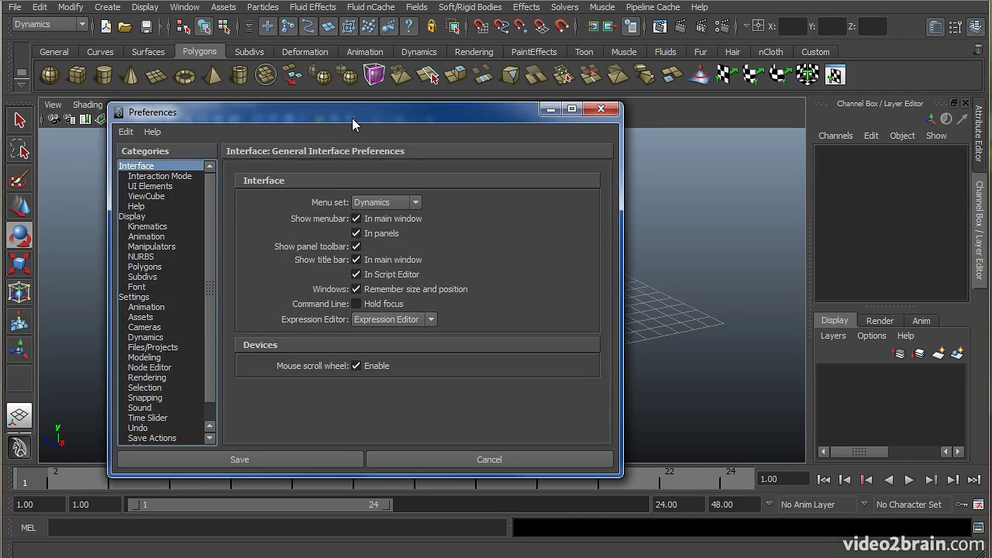
{"action": "left_click_drag", "start_coordinate": [223, 191], "coordinate": [227, 159]}
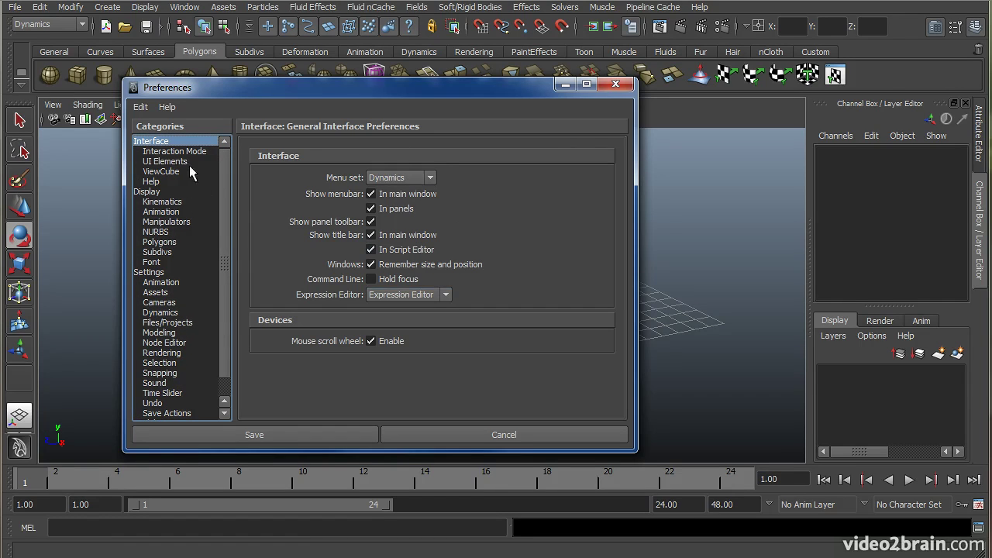
{"action": "left_click", "coordinate": [152, 153]}
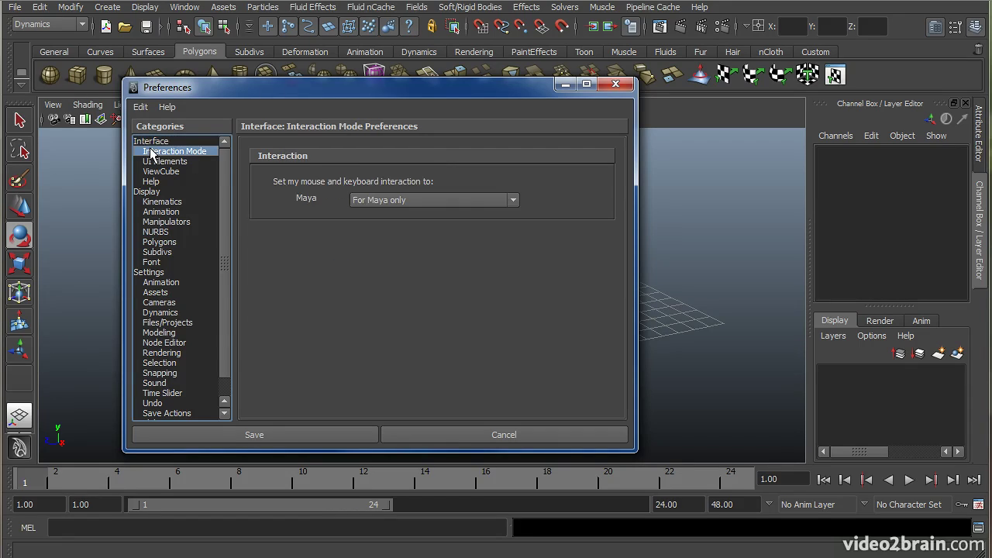
{"action": "left_click", "coordinate": [179, 160]}
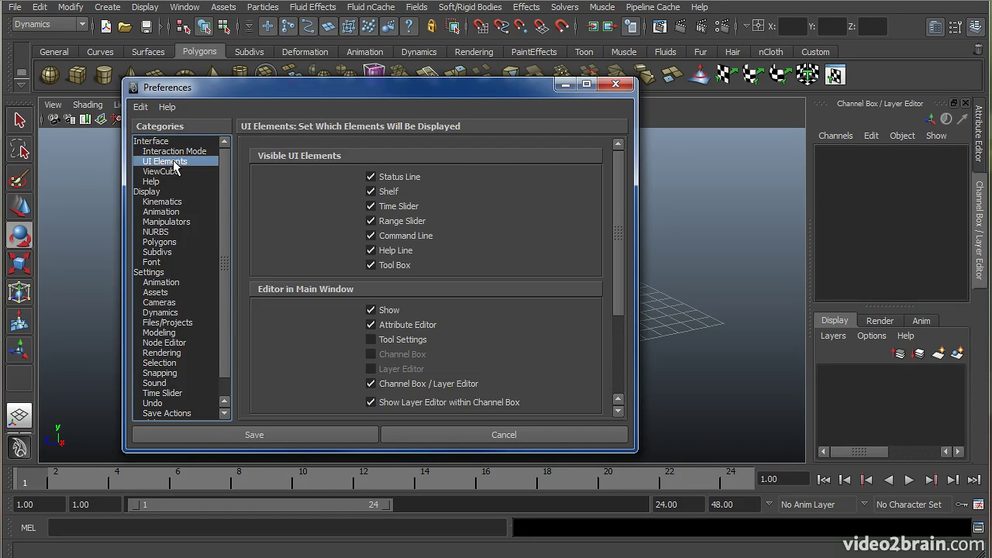
Step: Toggle the Status Line and the Shelf off and back on in the visible UI elements
{"action": "left_click", "coordinate": [395, 174]}
{"action": "left_click", "coordinate": [395, 174]}
{"action": "left_click", "coordinate": [395, 174]}
{"action": "left_click", "coordinate": [395, 175]}
{"action": "left_click", "coordinate": [390, 191]}
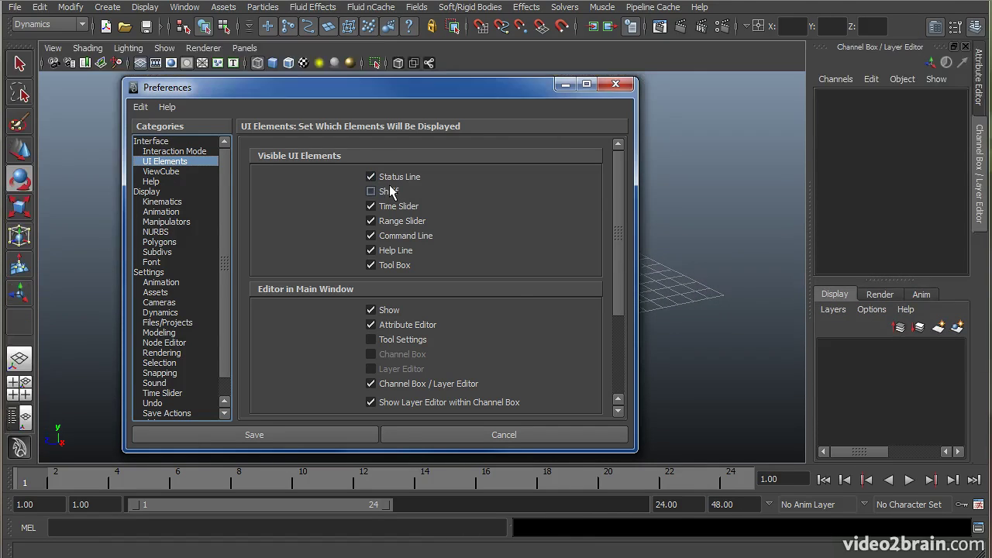
{"action": "left_click", "coordinate": [390, 192]}
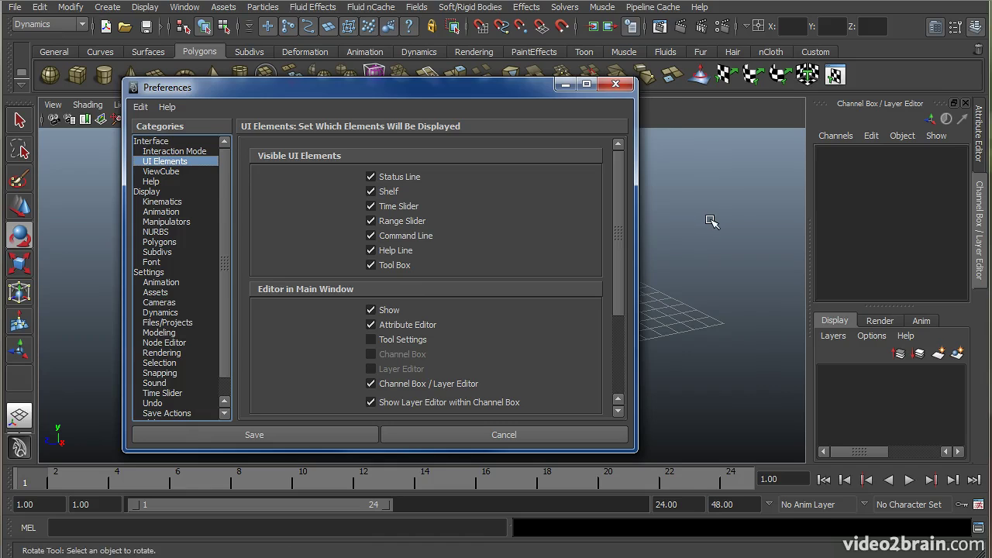
Step: Hide the Time Slider, Range Slider and Command Line, and clear the Preferences window from view
{"action": "left_click", "coordinate": [399, 206]}
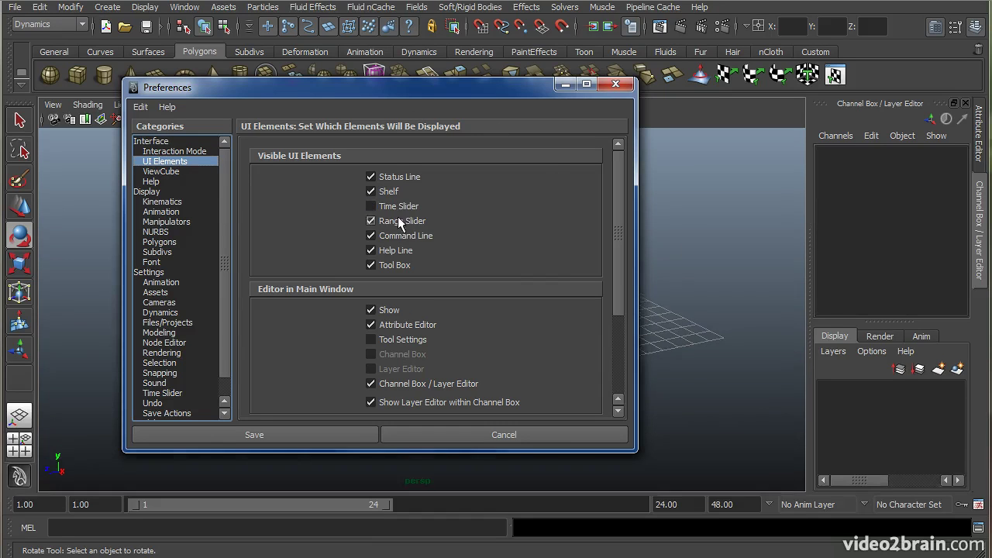
{"action": "left_click", "coordinate": [399, 220]}
{"action": "left_click", "coordinate": [397, 234]}
{"action": "left_click", "coordinate": [566, 83]}
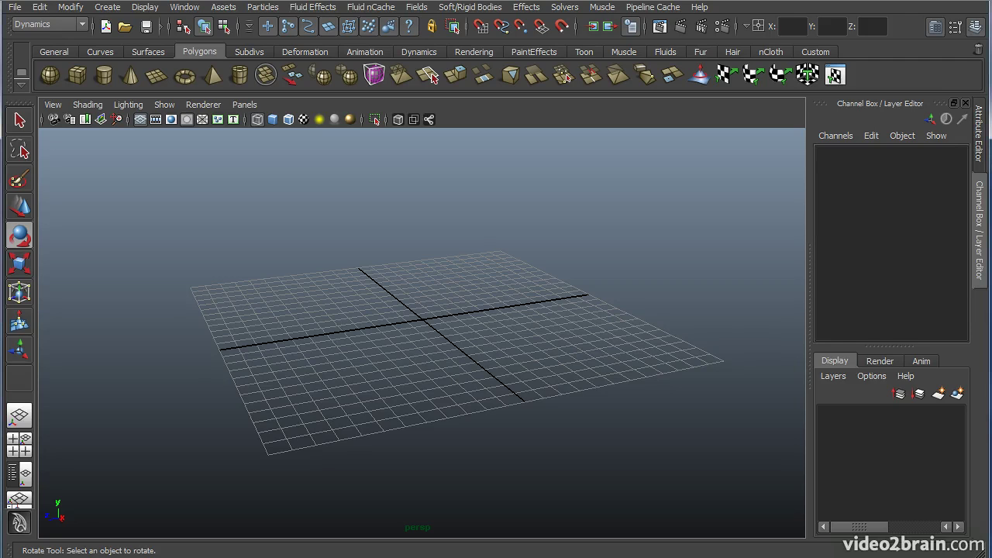
Step: Reopen the UI Elements preferences and show the Time Slider, Range Slider and Command Line again
{"action": "left_click", "coordinate": [183, 8]}
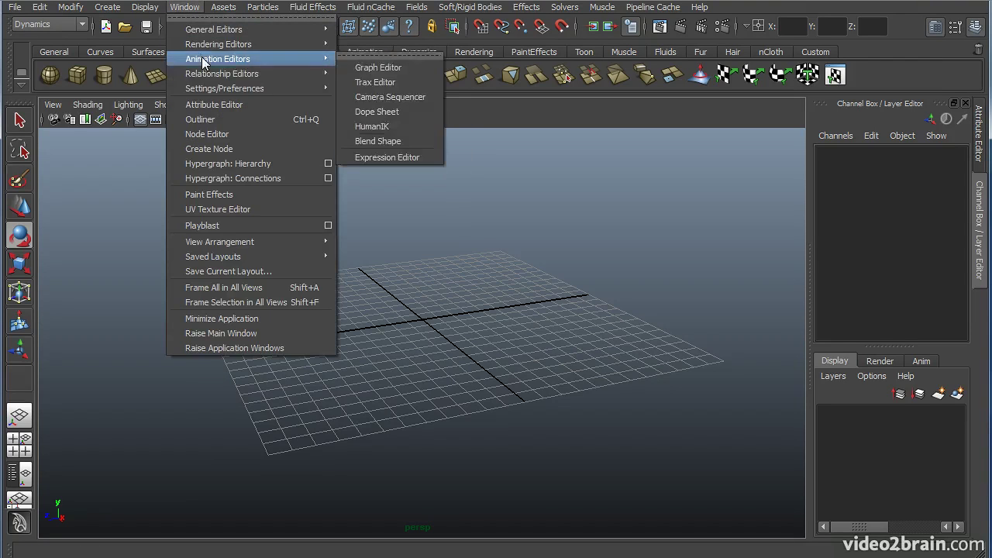
{"action": "mouse_move", "coordinate": [233, 88]}
{"action": "left_click", "coordinate": [387, 96]}
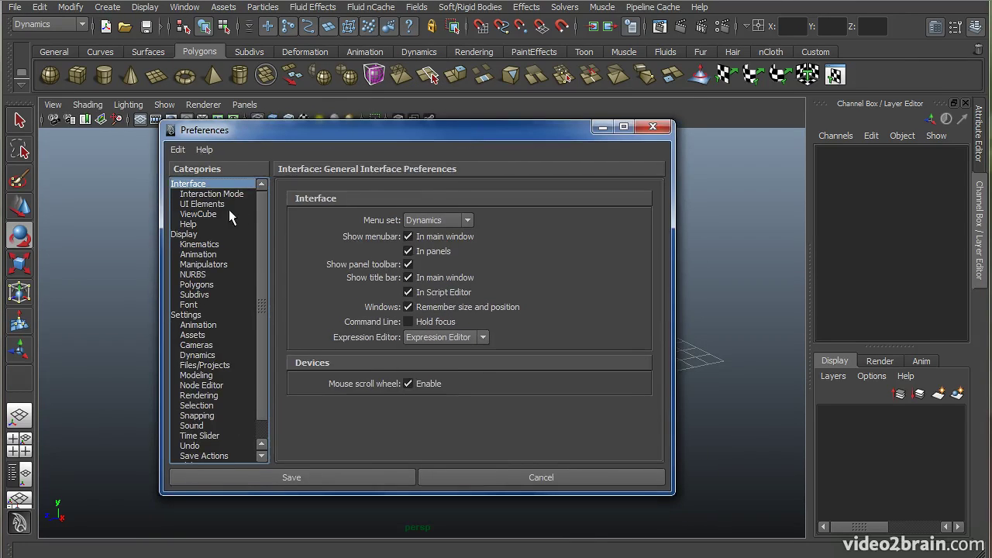
{"action": "left_click", "coordinate": [223, 204]}
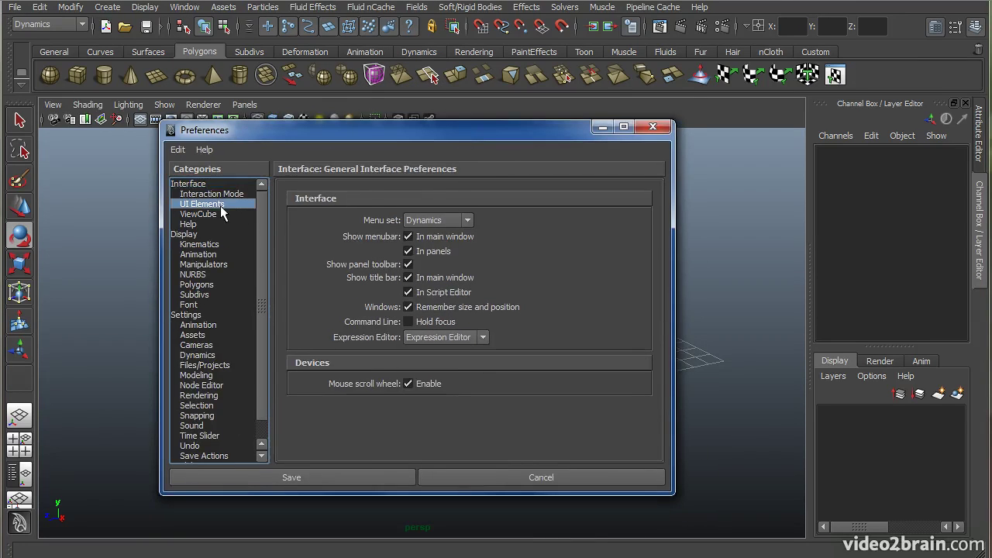
{"action": "left_click", "coordinate": [425, 249]}
{"action": "left_click", "coordinate": [426, 264]}
{"action": "left_click", "coordinate": [431, 279]}
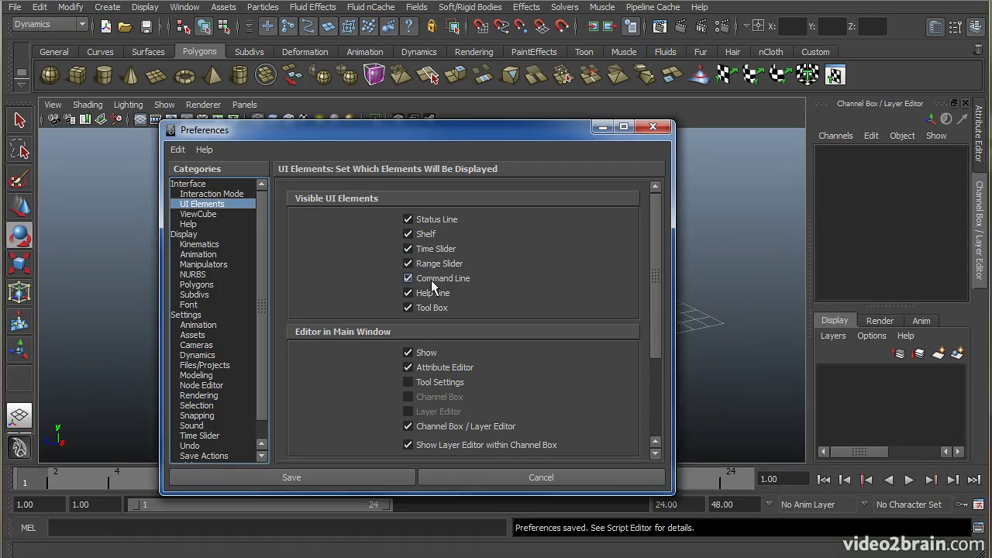
Step: Turn on the ViewCube in the ViewCube preferences
{"action": "left_click", "coordinate": [226, 214]}
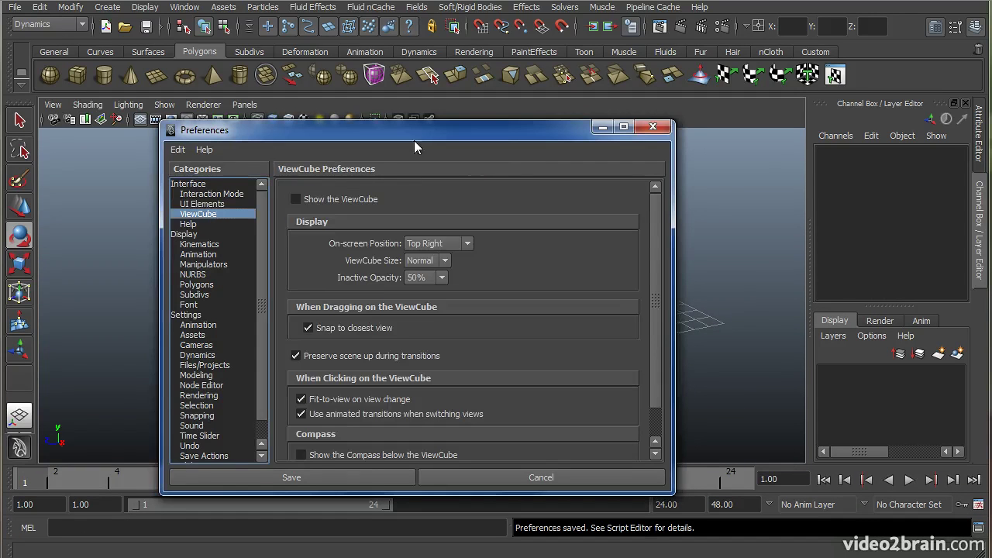
{"action": "left_click_drag", "start_coordinate": [416, 131], "coordinate": [297, 167]}
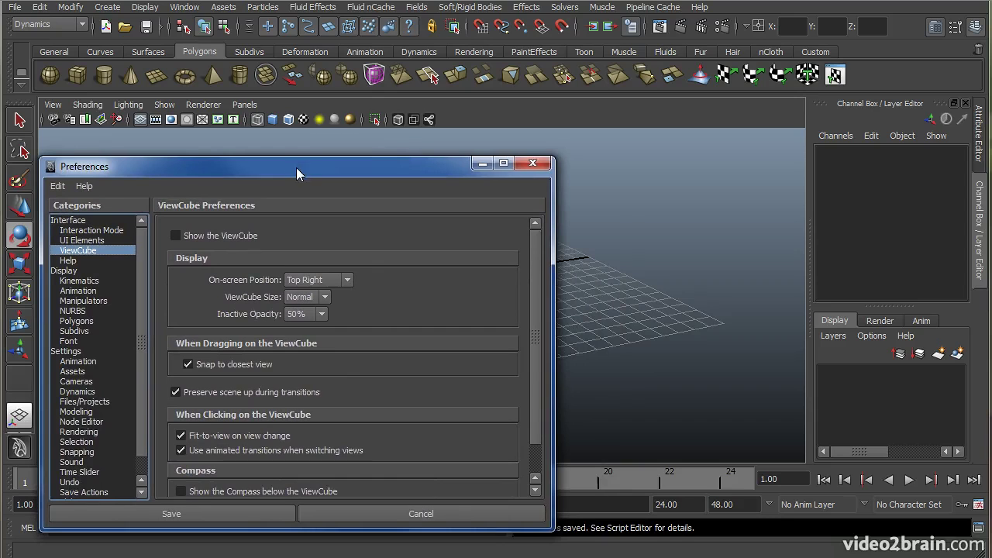
{"action": "left_click", "coordinate": [218, 234]}
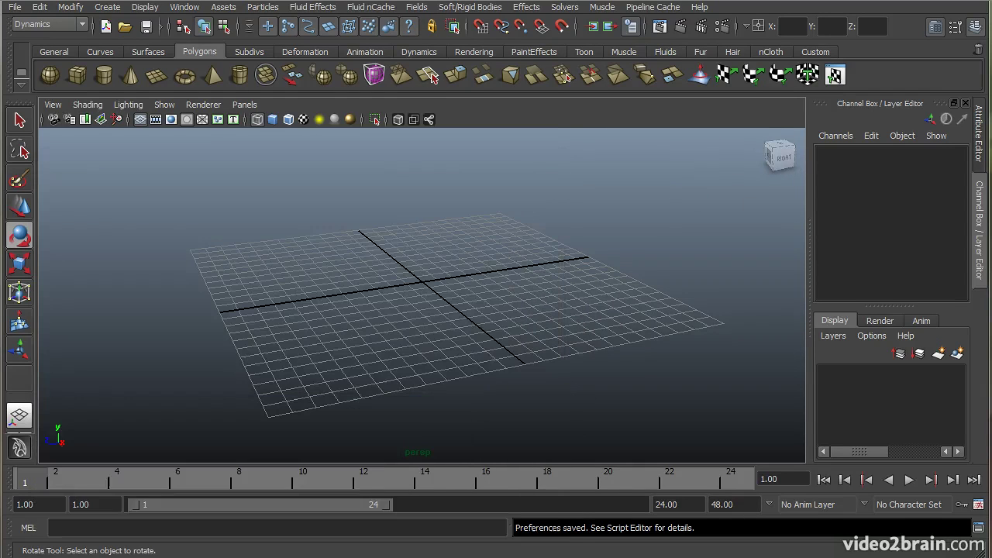
Step: Use the ViewCube to switch to the right and front views, returning to the home view after each
{"action": "left_click", "coordinate": [780, 159]}
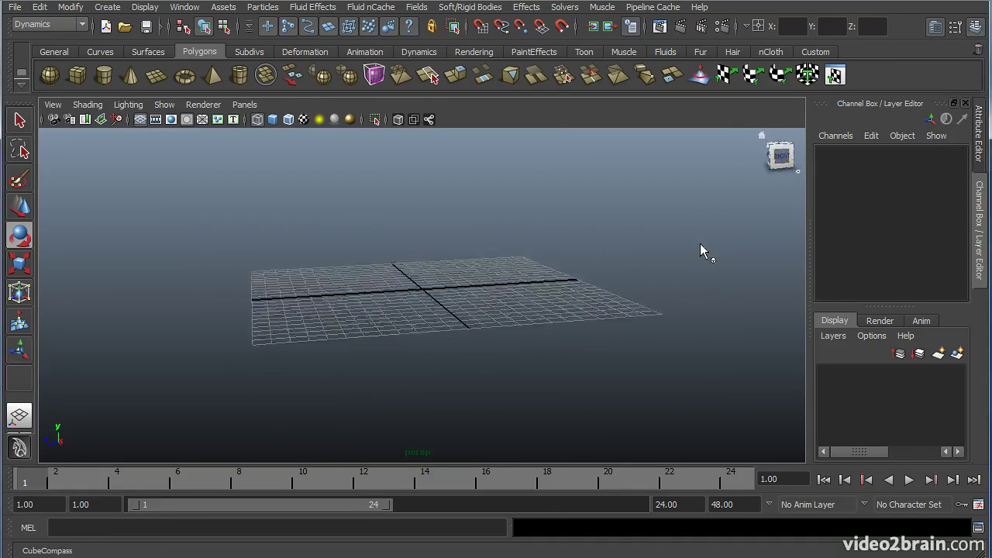
{"action": "left_click", "coordinate": [761, 136]}
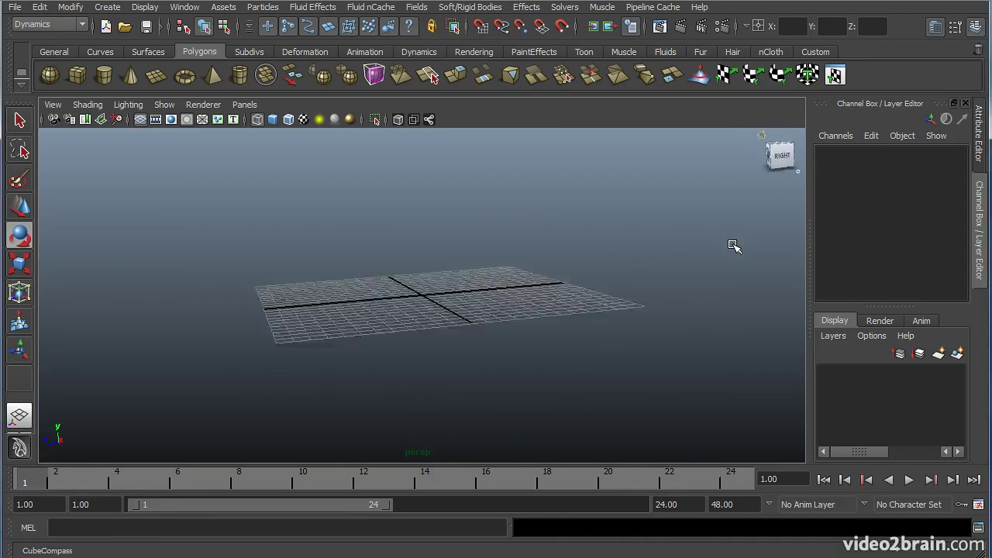
{"action": "left_click", "coordinate": [776, 157]}
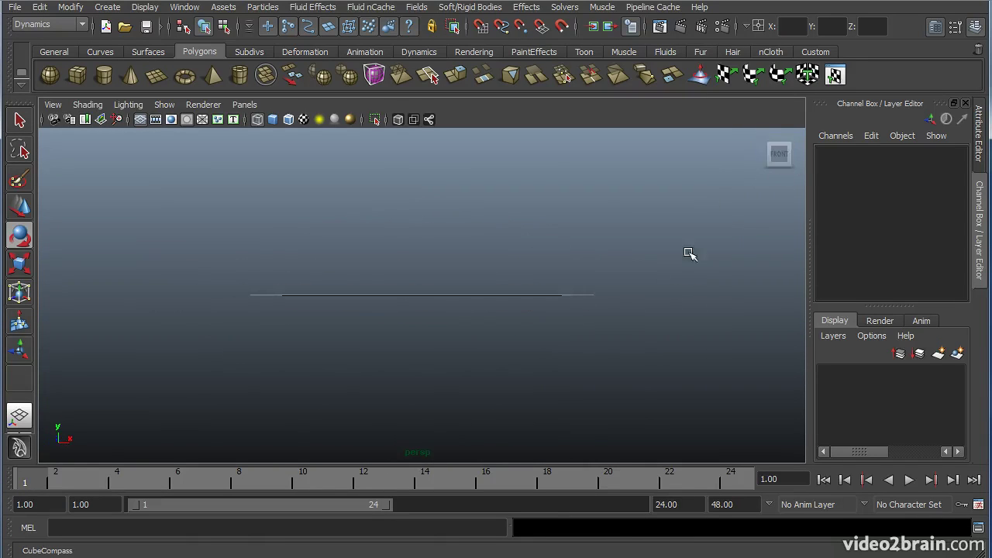
{"action": "left_click", "coordinate": [762, 136]}
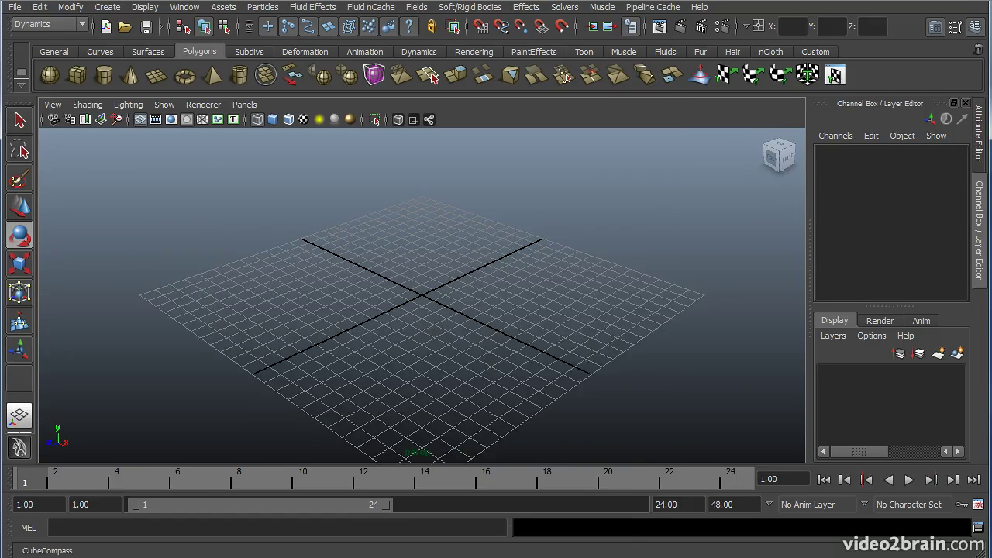
Step: Turn off the ViewCube in the preferences
{"action": "left_click_drag", "start_coordinate": [529, 242], "coordinate": [527, 141]}
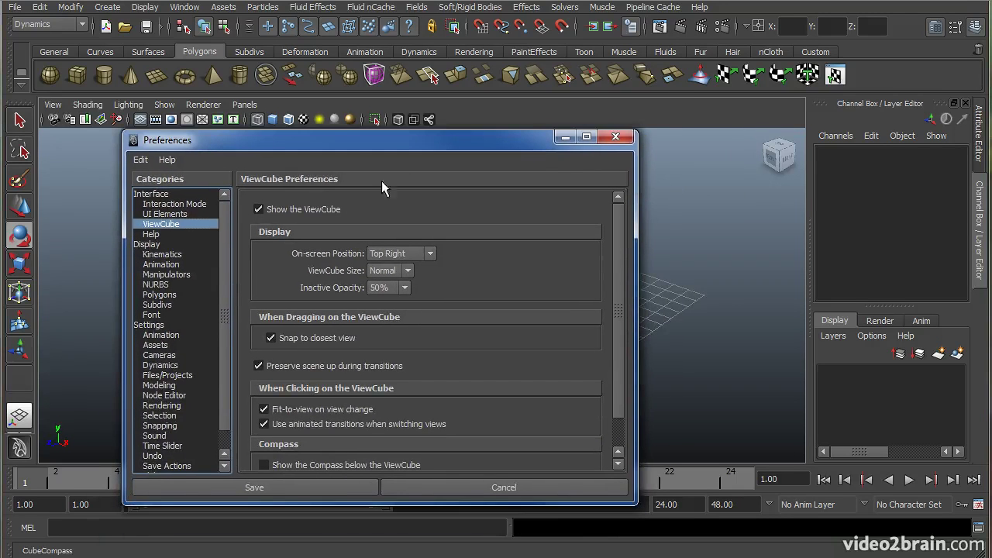
{"action": "left_click", "coordinate": [327, 211]}
{"action": "left_click_drag", "start_coordinate": [438, 142], "coordinate": [397, 130]}
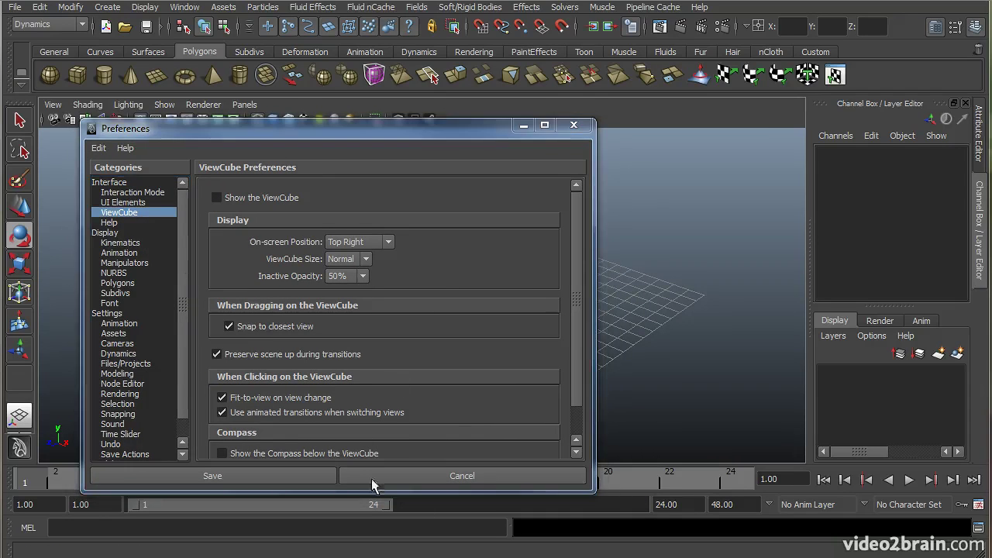
Step: Set the working time unit in the general application settings to NTSC (30 fps)
{"action": "left_click", "coordinate": [108, 314]}
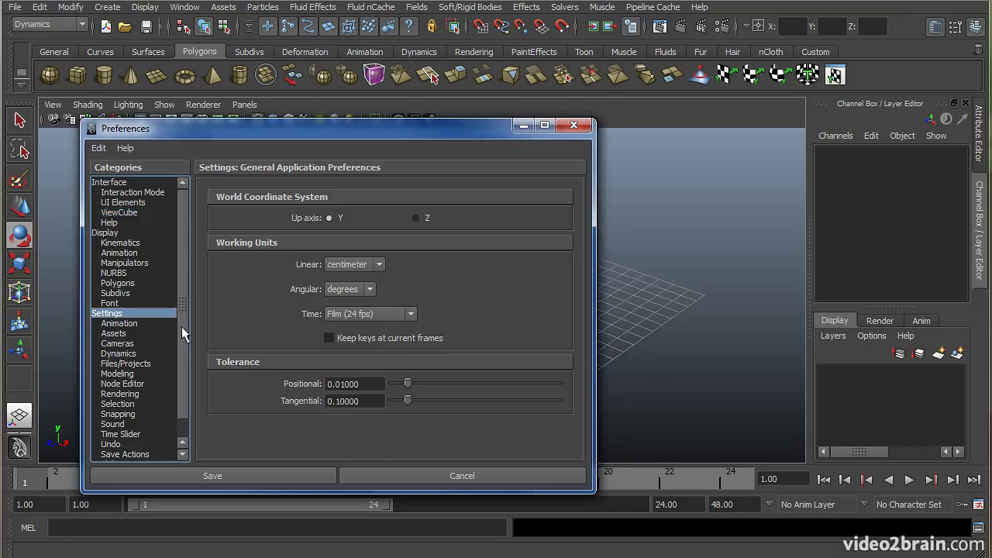
{"action": "left_click", "coordinate": [411, 314]}
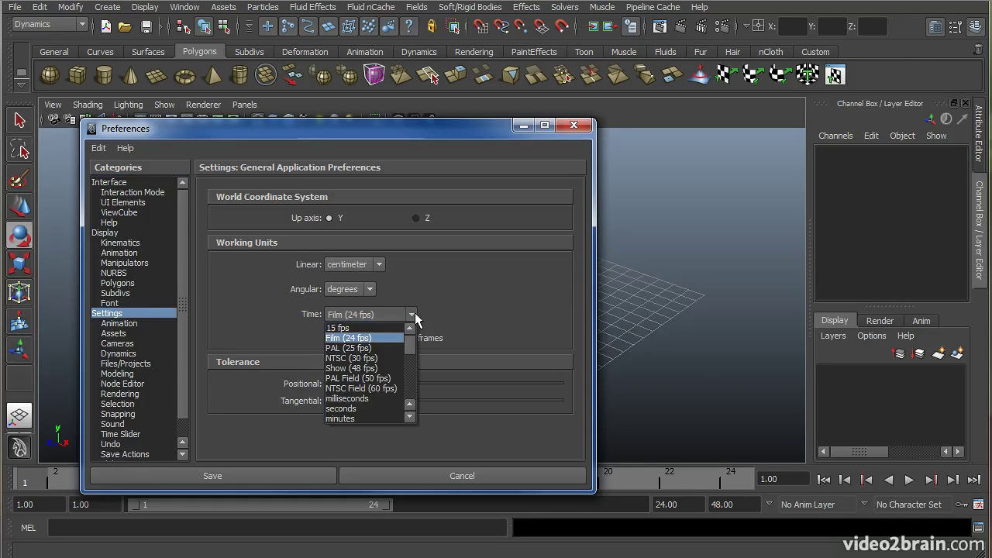
{"action": "left_click", "coordinate": [382, 355]}
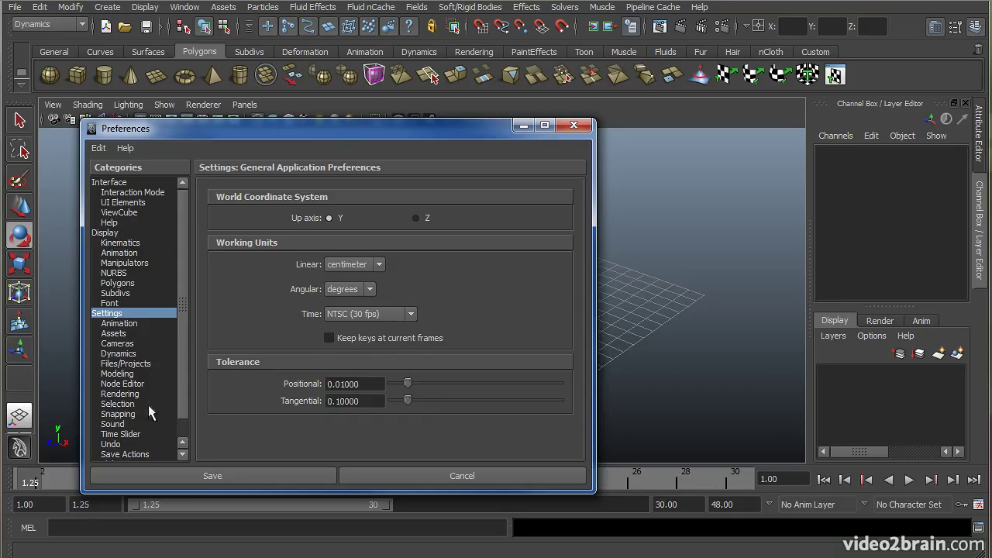
Step: Set the working time unit to Film (24 fps) and the linear unit to centimeter
{"action": "left_click_drag", "start_coordinate": [332, 134], "coordinate": [318, 121]}
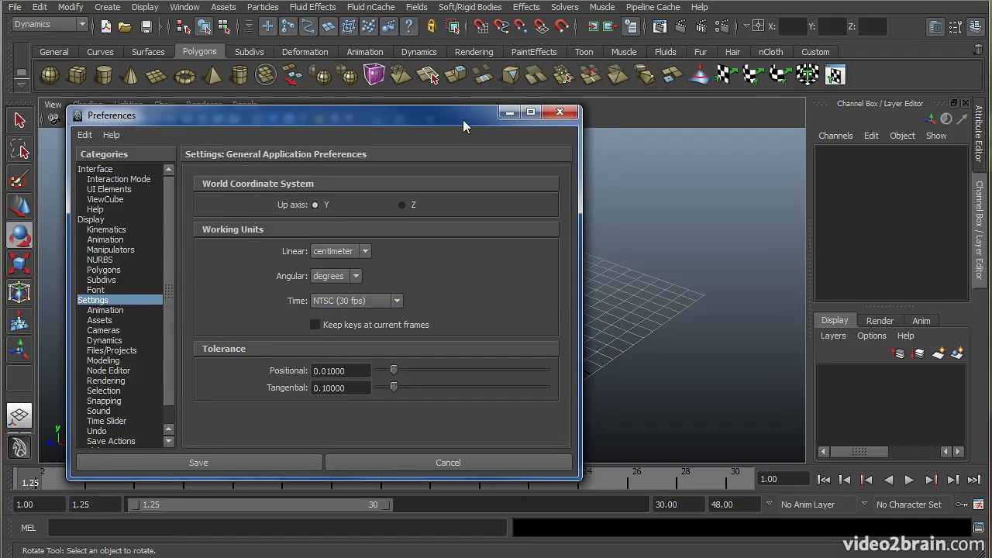
{"action": "left_click_drag", "start_coordinate": [458, 121], "coordinate": [457, 112]}
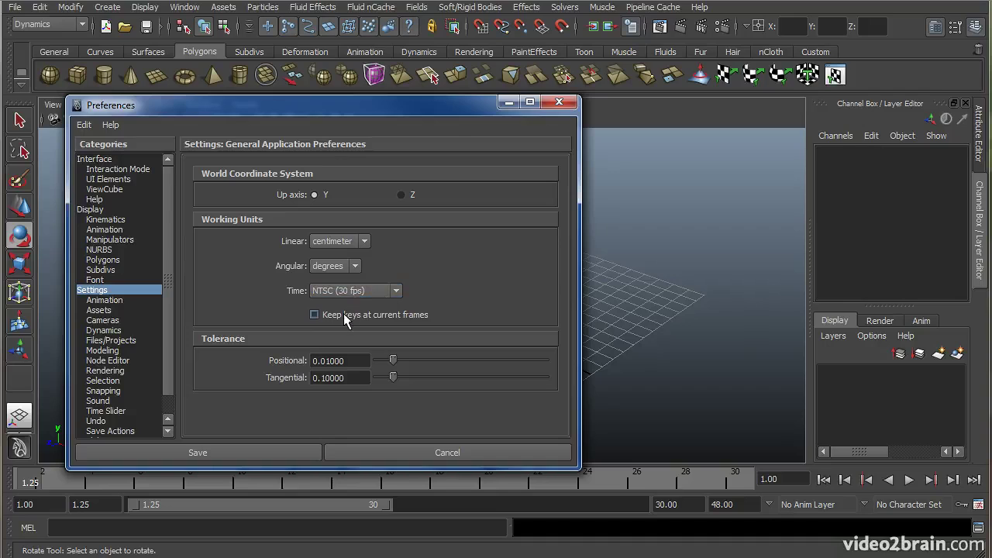
{"action": "left_click", "coordinate": [395, 290]}
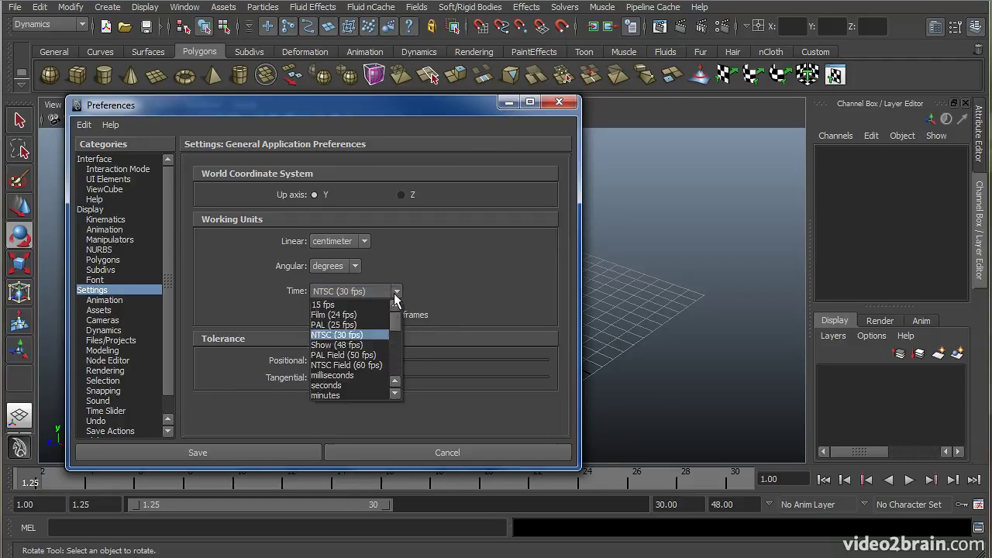
{"action": "left_click", "coordinate": [355, 314]}
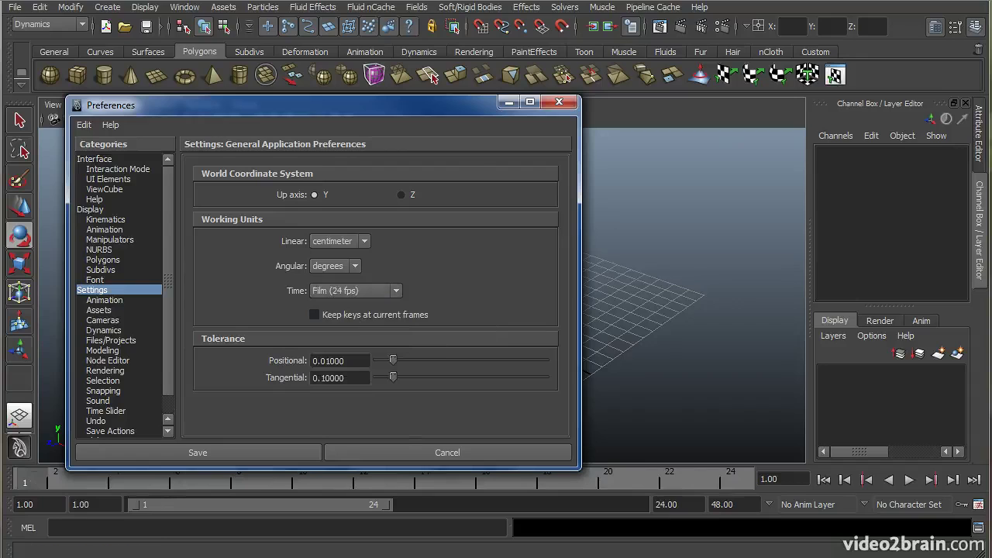
{"action": "left_click", "coordinate": [362, 241]}
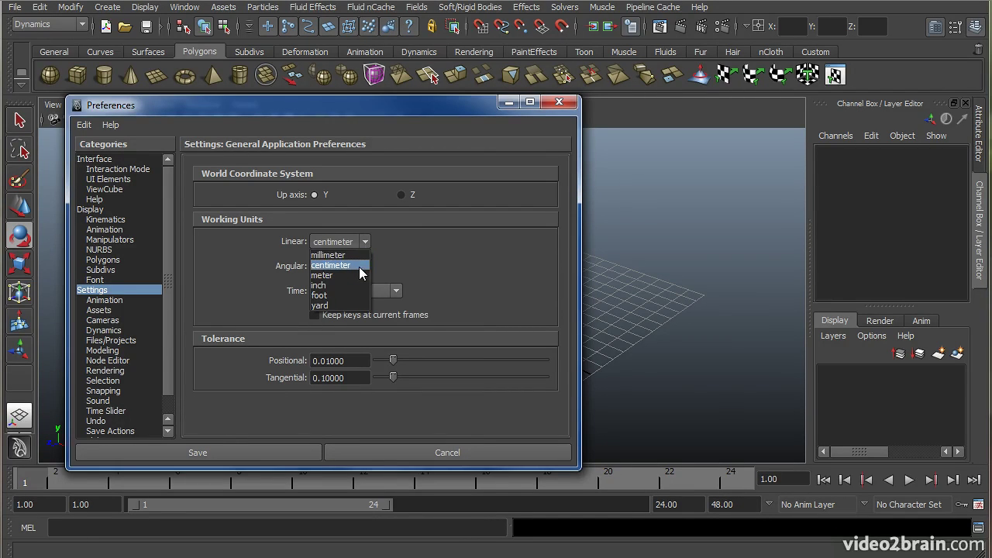
{"action": "left_click", "coordinate": [360, 268]}
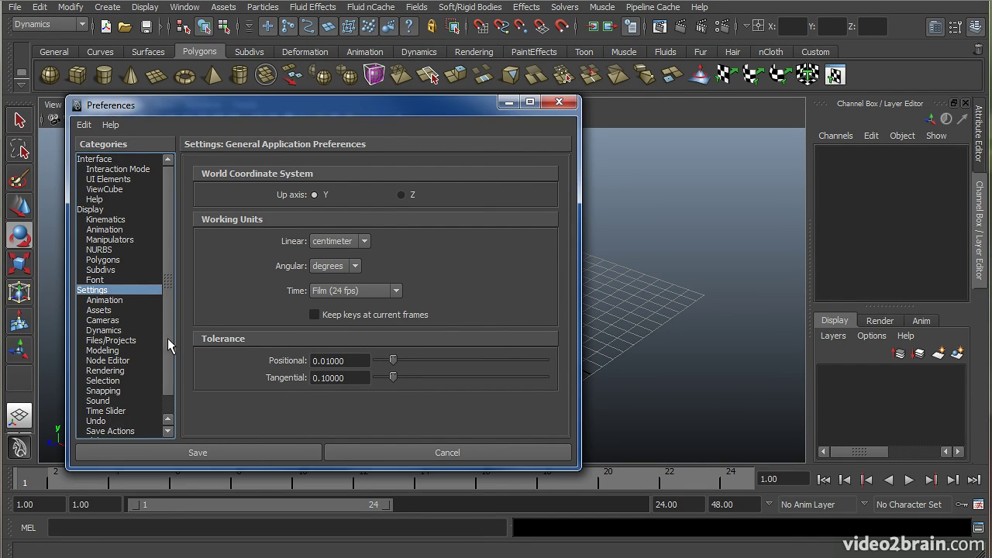
Step: In the external applications settings, browse to C:\Program Files for the Adobe Photoshop editing path, and cancel without choosing an application
{"action": "scroll", "coordinate": [167, 338], "scroll_direction": "down", "scroll_amount": 1}
{"action": "left_click", "coordinate": [102, 431]}
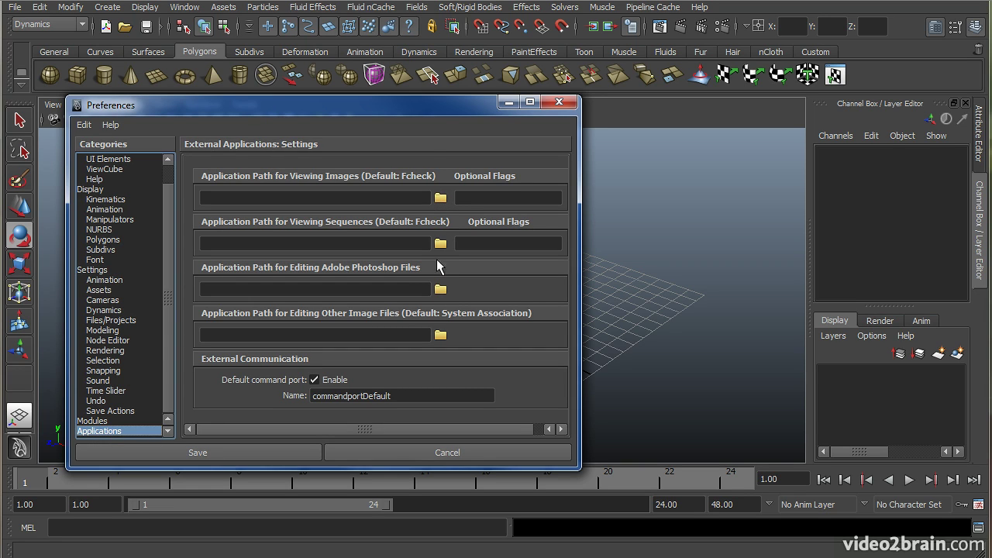
{"action": "left_click", "coordinate": [379, 286]}
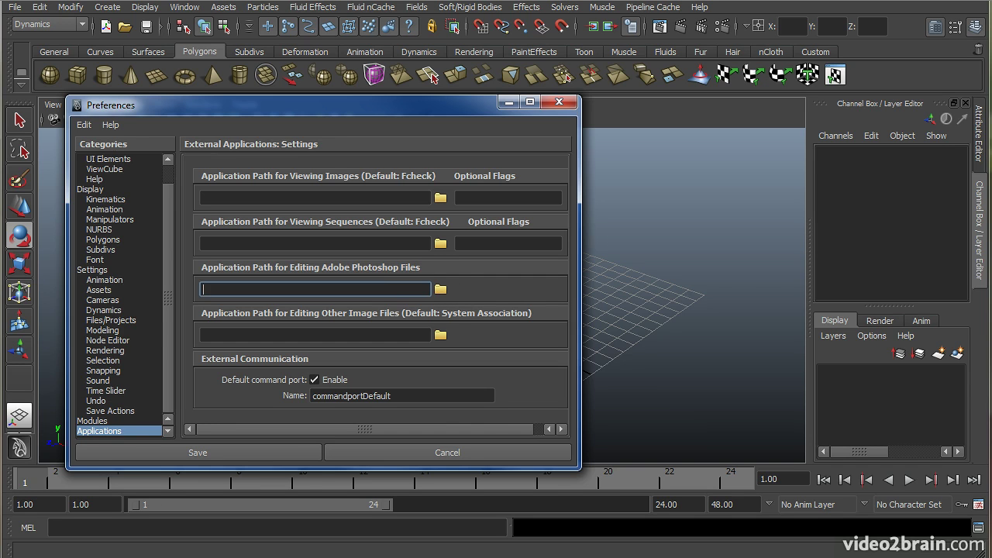
{"action": "left_click", "coordinate": [441, 290]}
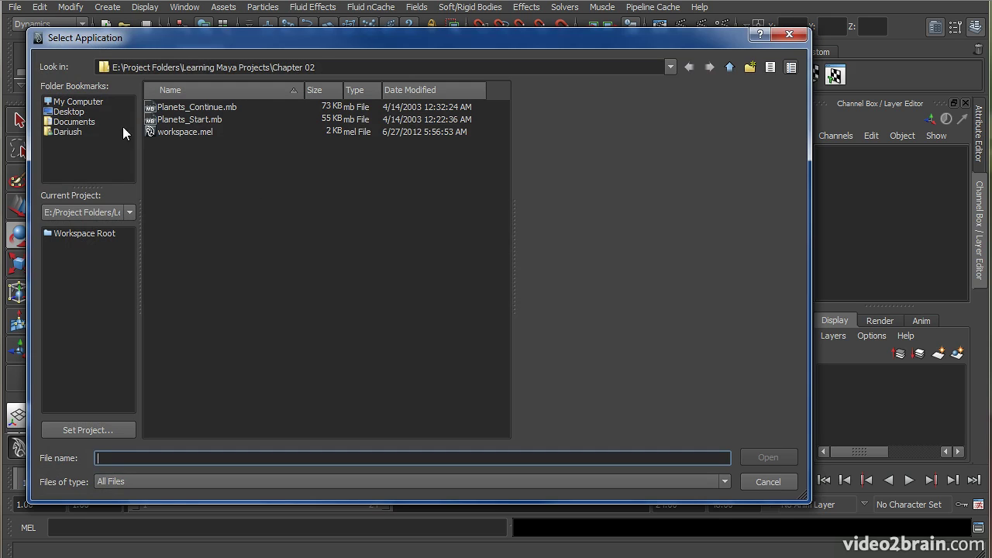
{"action": "left_click", "coordinate": [73, 104]}
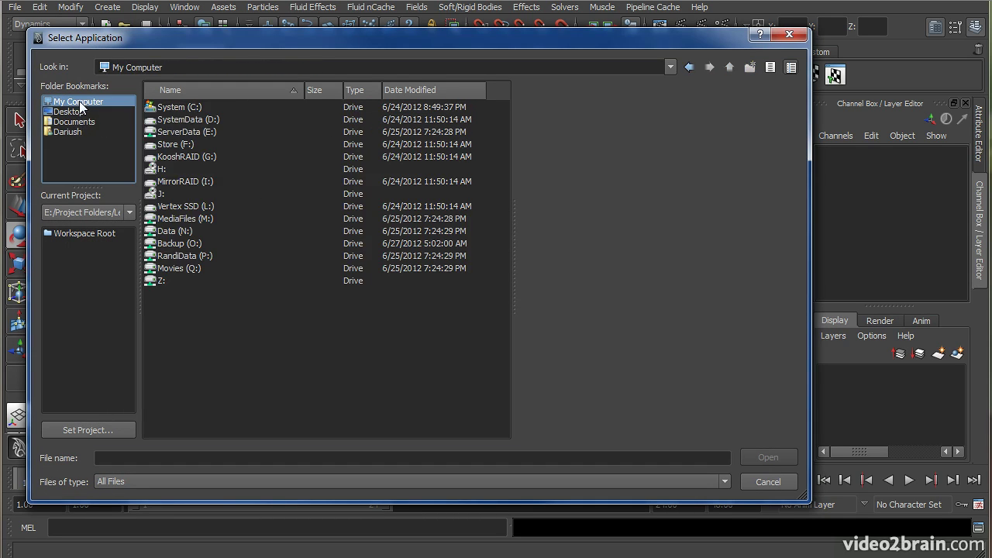
{"action": "double_click", "coordinate": [188, 109]}
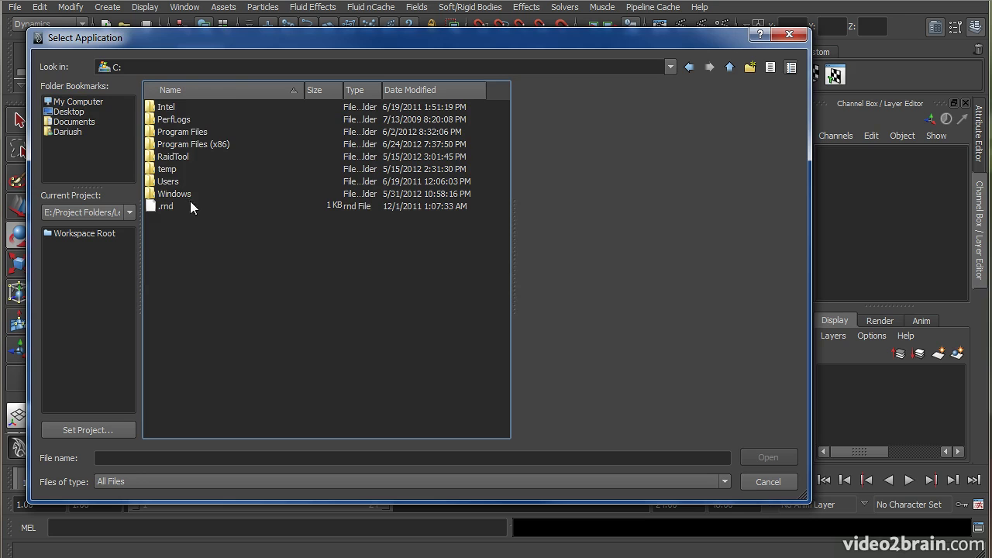
{"action": "double_click", "coordinate": [187, 131]}
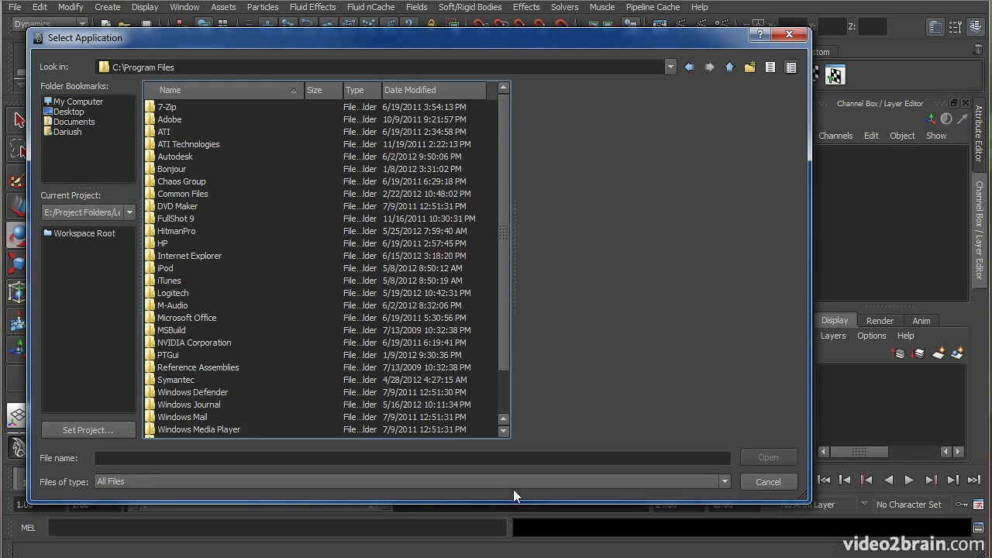
{"action": "left_click", "coordinate": [764, 482]}
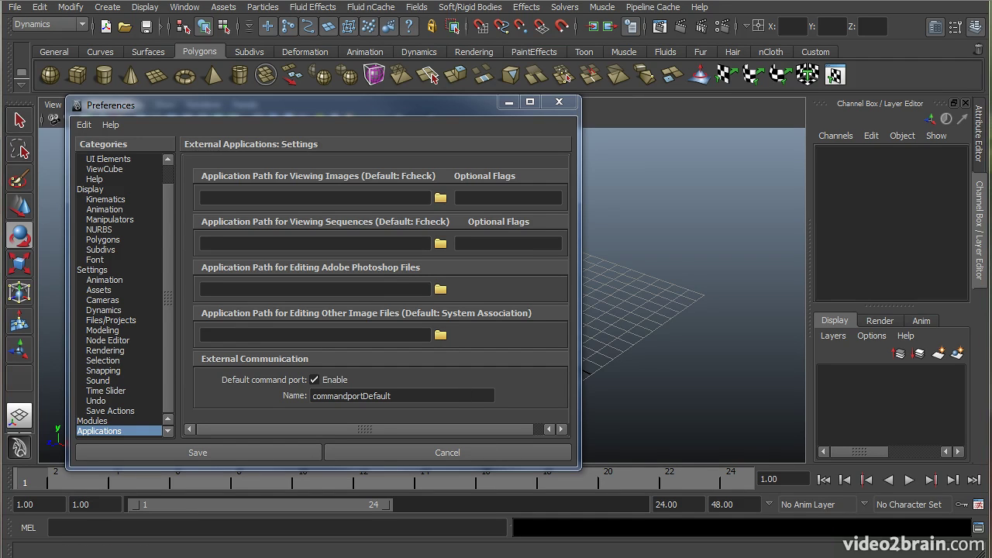
Step: In the Files/Projects settings, browse My Computer for a default projects directory, and cancel without choosing one
{"action": "left_click", "coordinate": [124, 319]}
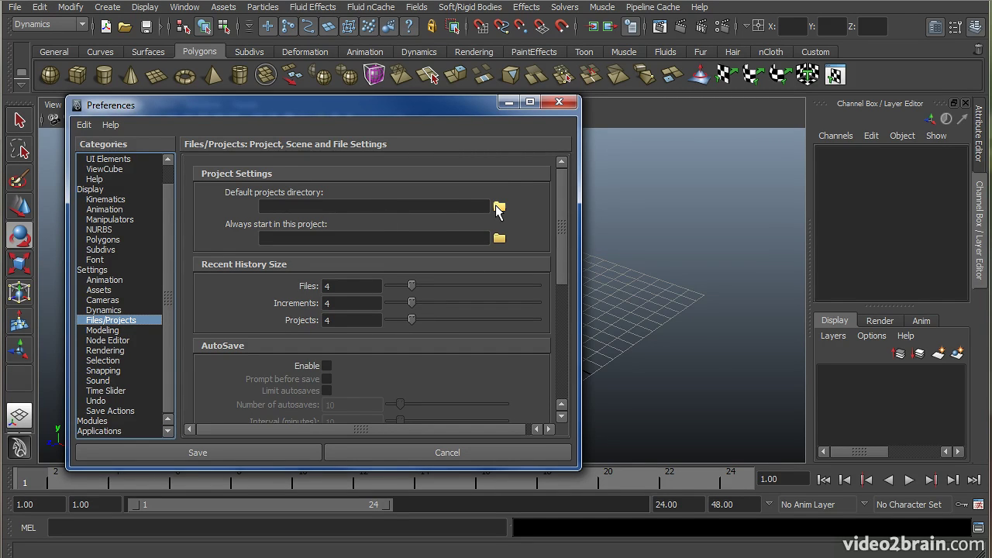
{"action": "left_click", "coordinate": [499, 207]}
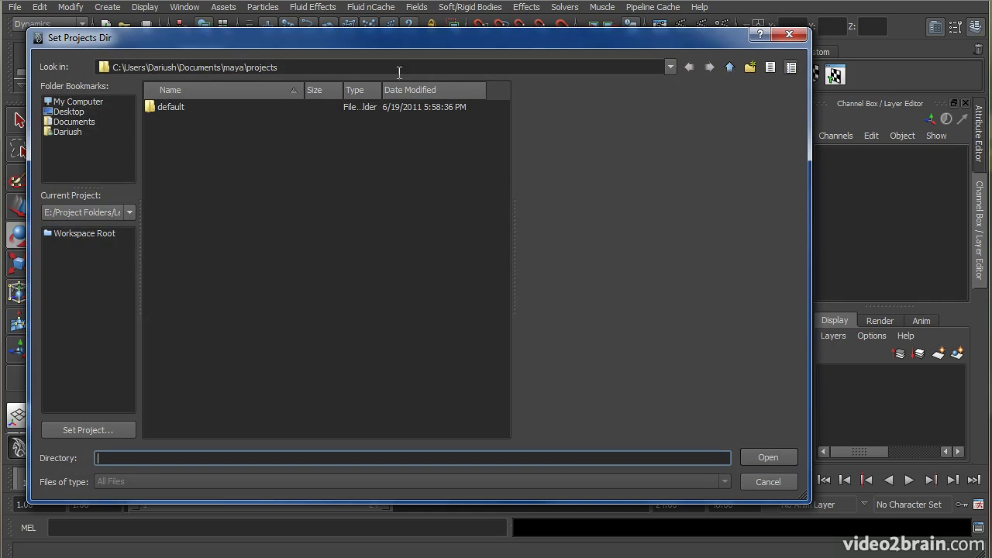
{"action": "left_click", "coordinate": [72, 110]}
{"action": "left_click", "coordinate": [96, 103]}
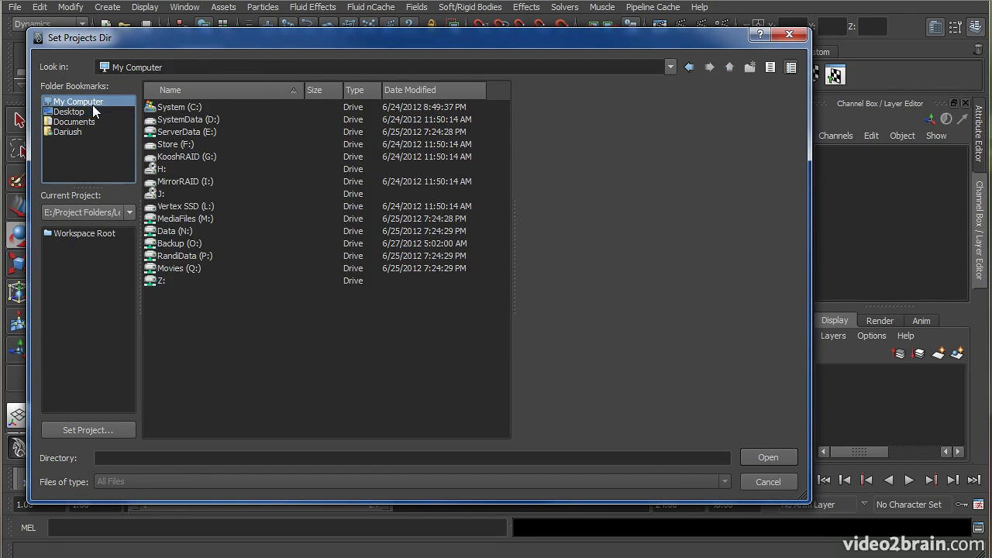
{"action": "left_click", "coordinate": [778, 484]}
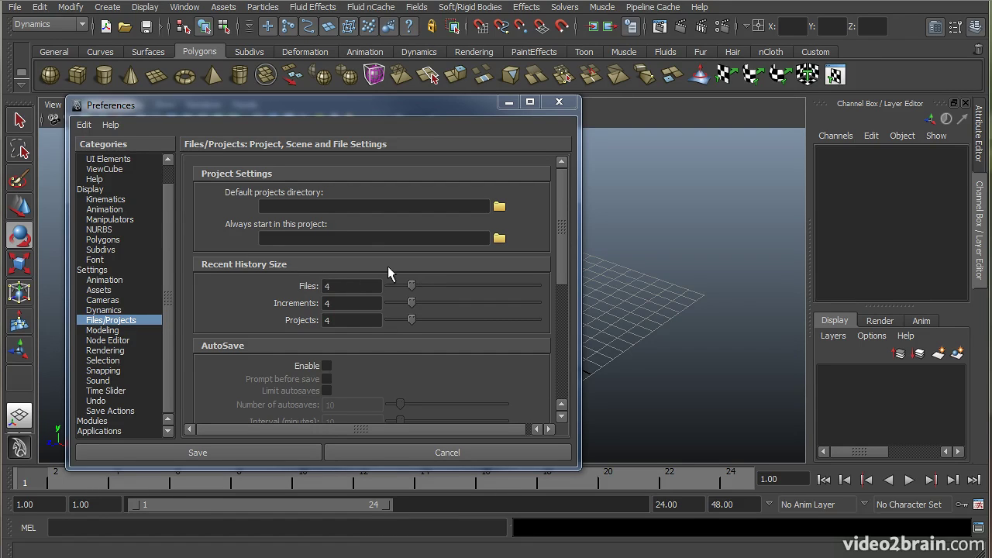
Step: Look at the list of recently opened scene files, leaving it without opening any
{"action": "left_click", "coordinate": [14, 7]}
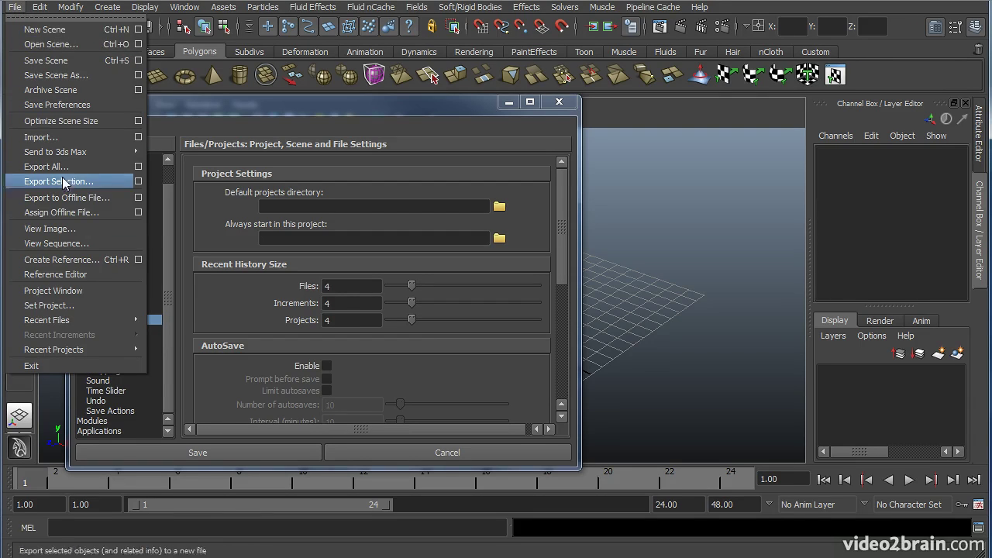
{"action": "mouse_move", "coordinate": [79, 319]}
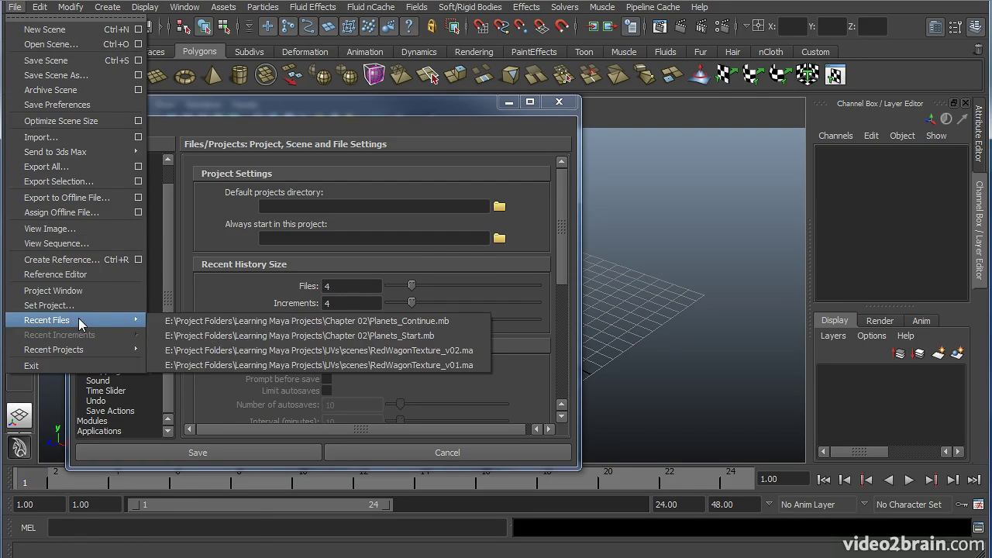
{"action": "left_click", "coordinate": [560, 272]}
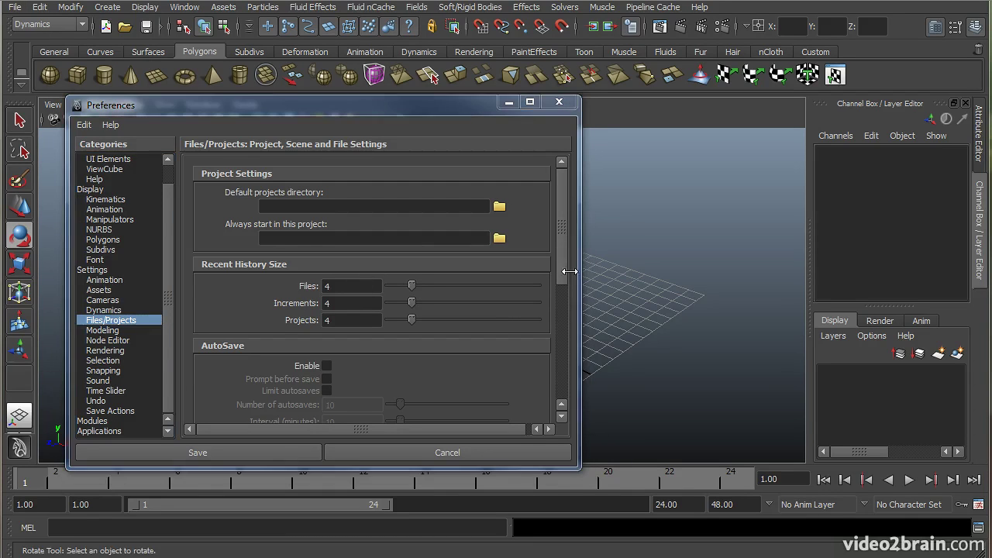
Step: Enable AutoSave in the Files/Projects settings with an interval of 10 minutes
{"action": "left_click_drag", "start_coordinate": [567, 265], "coordinate": [567, 296]}
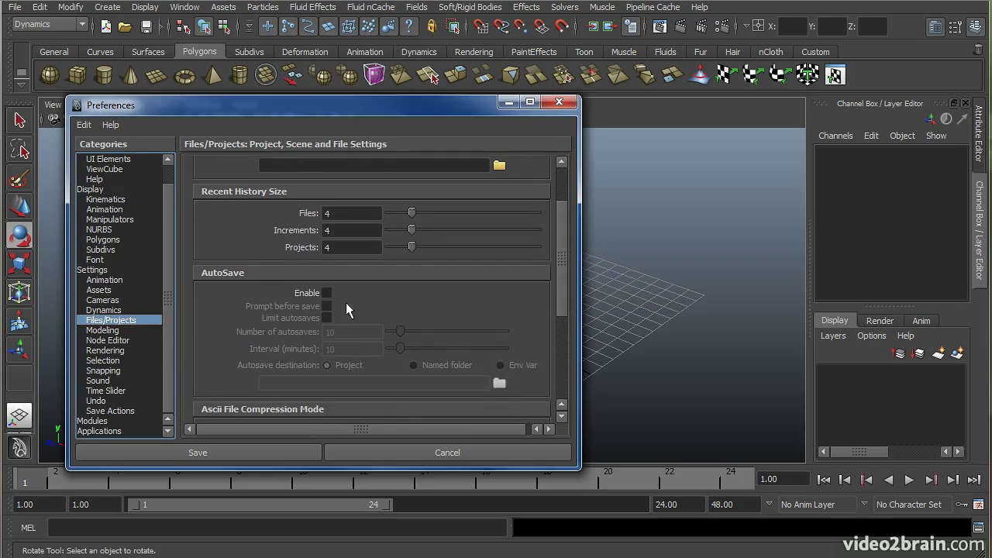
{"action": "left_click", "coordinate": [357, 349]}
{"action": "left_click", "coordinate": [352, 351]}
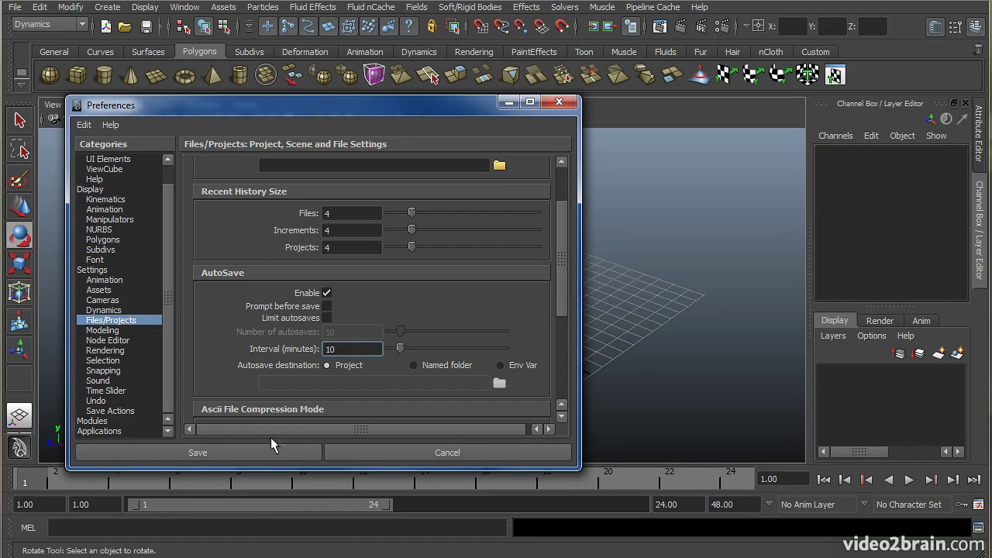
{"action": "left_click", "coordinate": [356, 349]}
{"action": "mouse_move", "coordinate": [400, 348]}
{"action": "left_mouse_down"}
{"action": "mouse_move", "coordinate": [446, 348]}
{"action": "mouse_move", "coordinate": [401, 348]}
{"action": "left_mouse_up"}
{"action": "left_click_drag", "start_coordinate": [558, 261], "coordinate": [559, 238]}
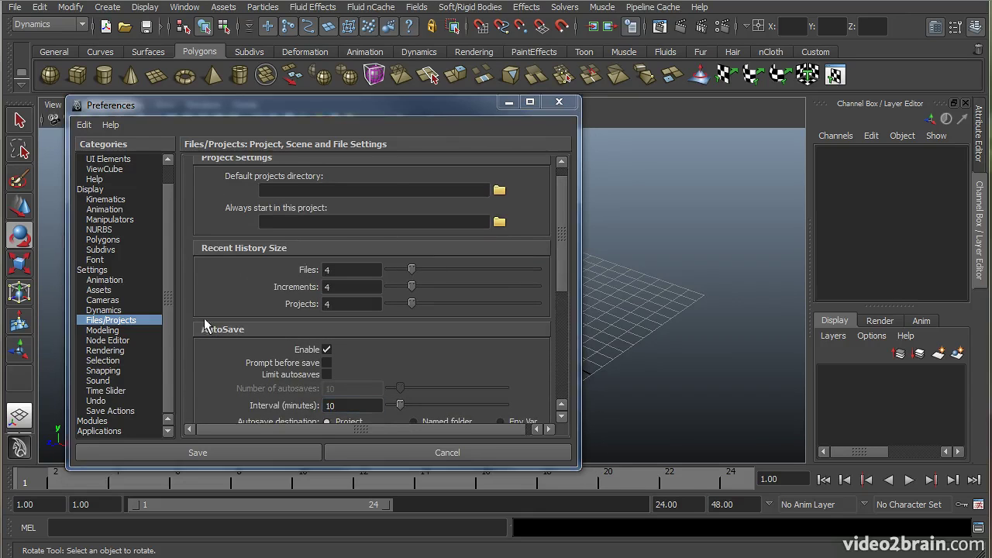
Step: Set the playback speed in the Time Slider preferences to Play every frame
{"action": "left_click", "coordinate": [116, 391]}
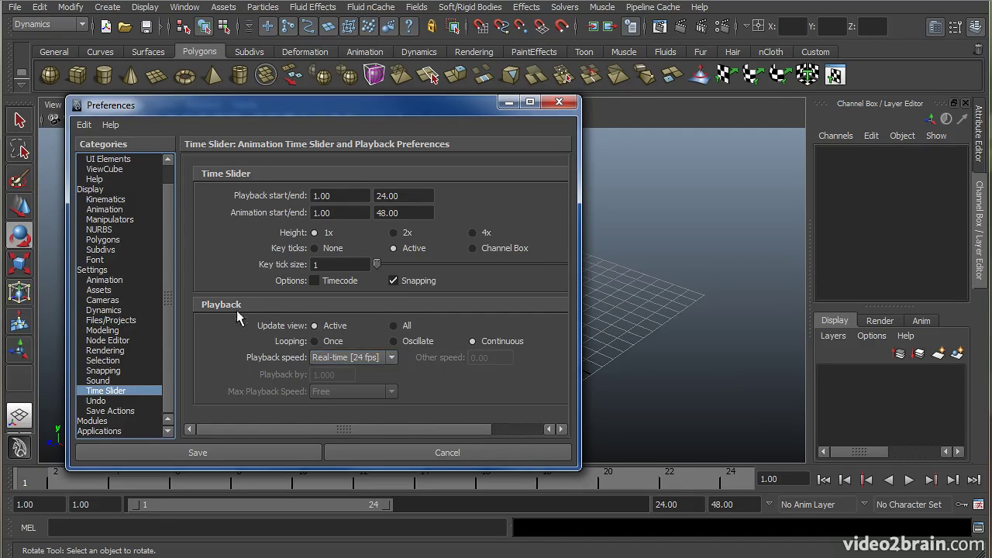
{"action": "left_click", "coordinate": [381, 358]}
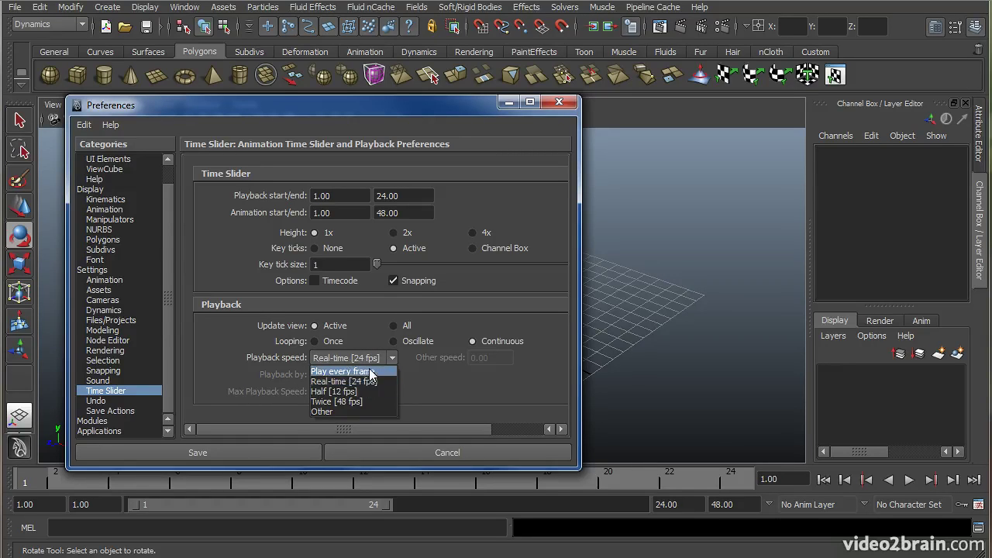
{"action": "left_click", "coordinate": [333, 371]}
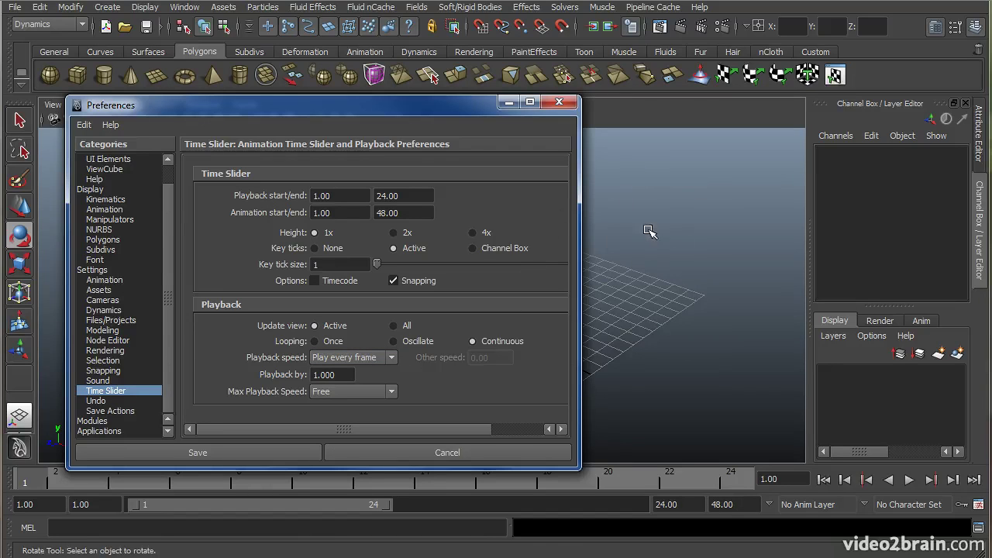
Step: Set the playback speed to Real-time [24 fps] and close the preferences without saving
{"action": "left_click_drag", "start_coordinate": [450, 112], "coordinate": [546, 109]}
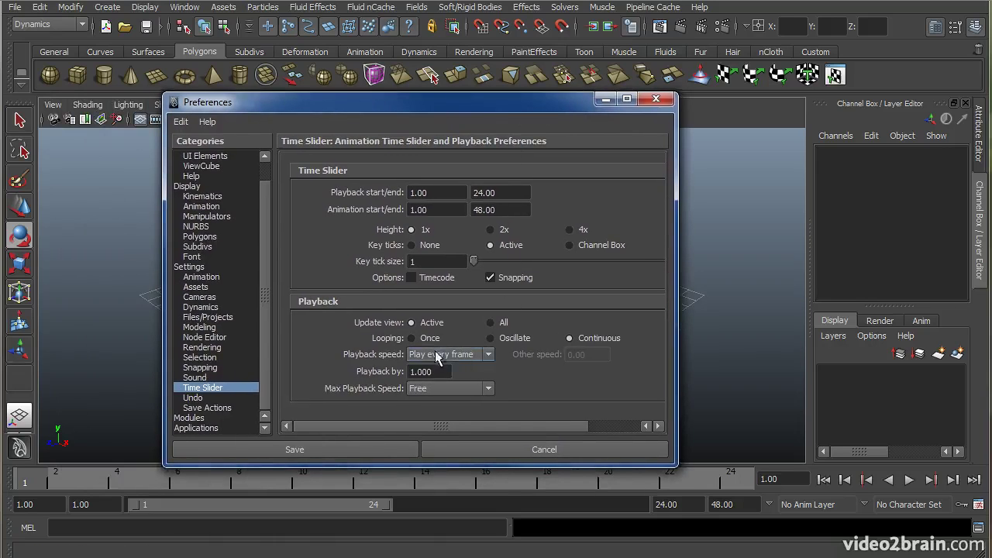
{"action": "left_click", "coordinate": [482, 354]}
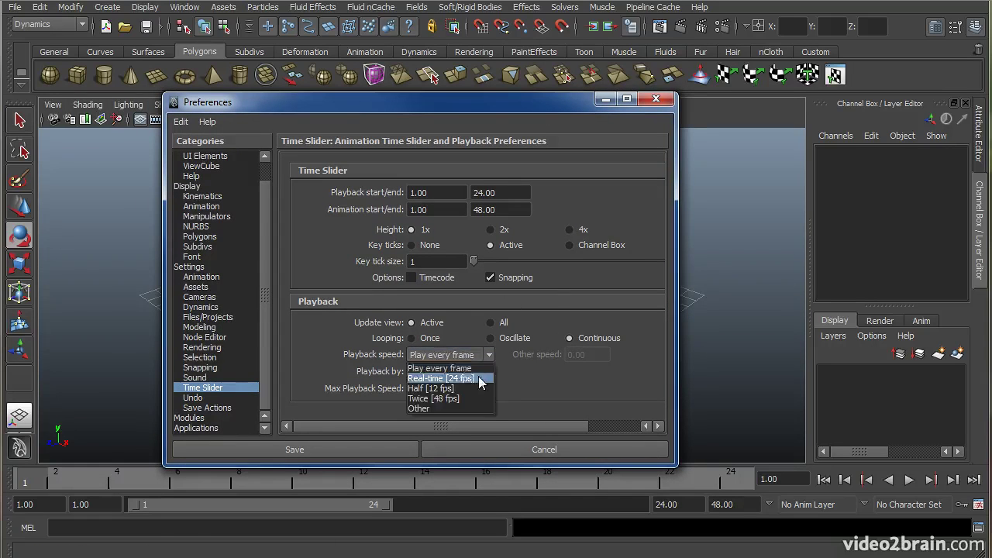
{"action": "left_click", "coordinate": [438, 375]}
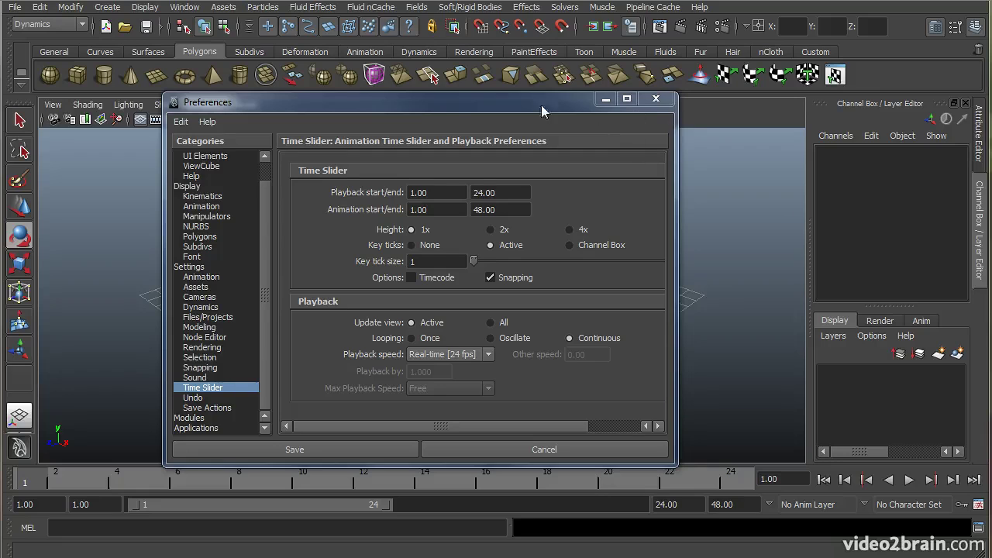
{"action": "left_click_drag", "start_coordinate": [419, 115], "coordinate": [390, 106]}
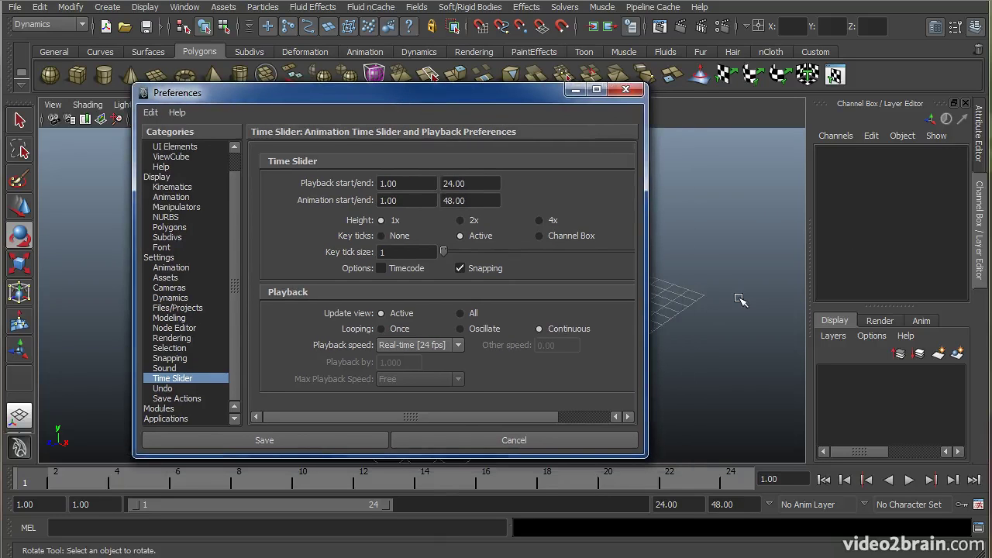
{"action": "left_click", "coordinate": [493, 440]}
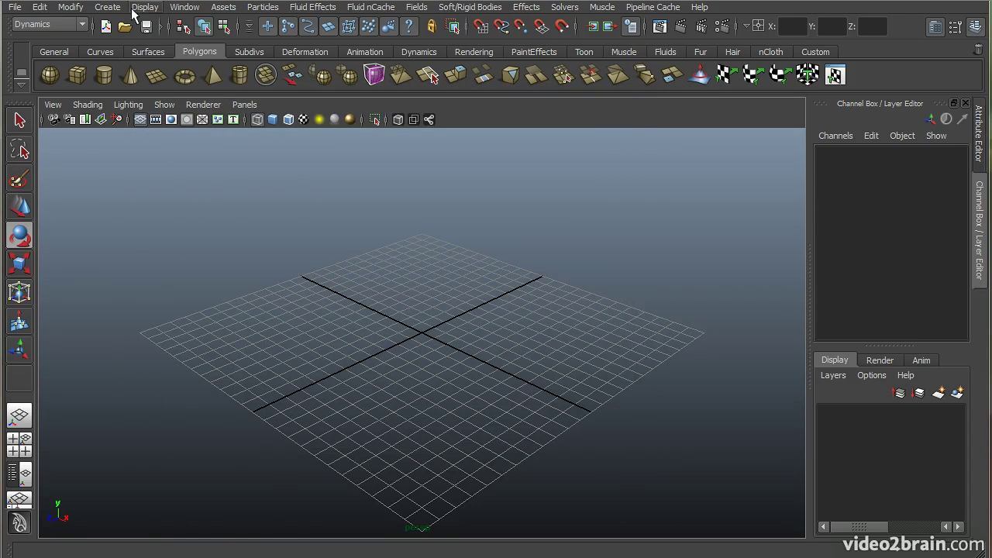
Step: Turn on the Time Slider, Range Slider and Command Line in the UI Elements preferences and save them
{"action": "left_click", "coordinate": [181, 7]}
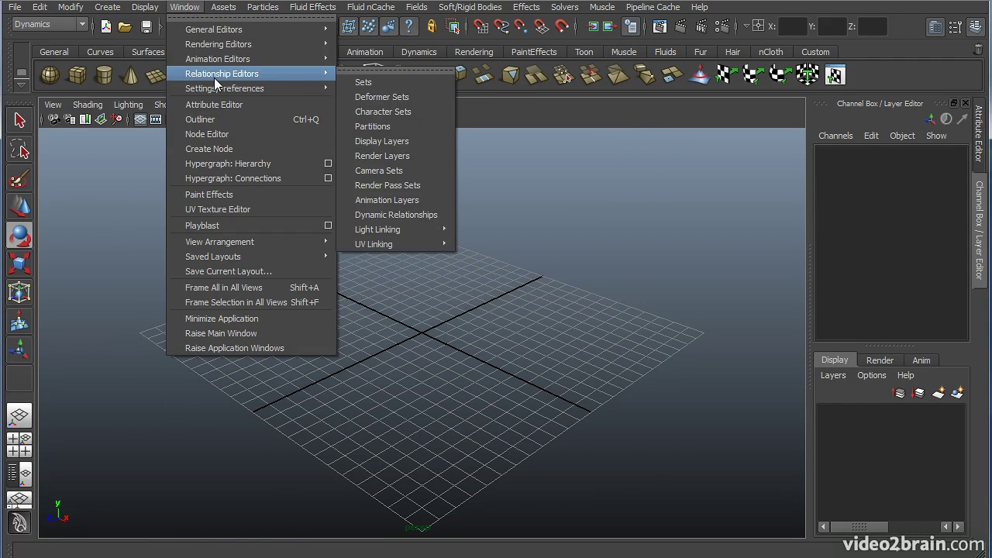
{"action": "mouse_move", "coordinate": [262, 89]}
{"action": "left_click", "coordinate": [376, 97]}
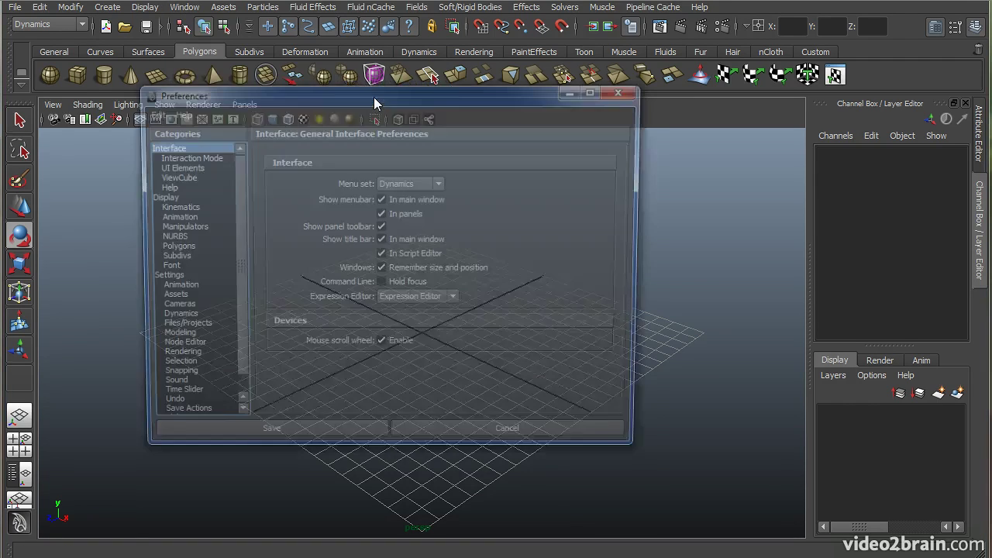
{"action": "left_click", "coordinate": [190, 167]}
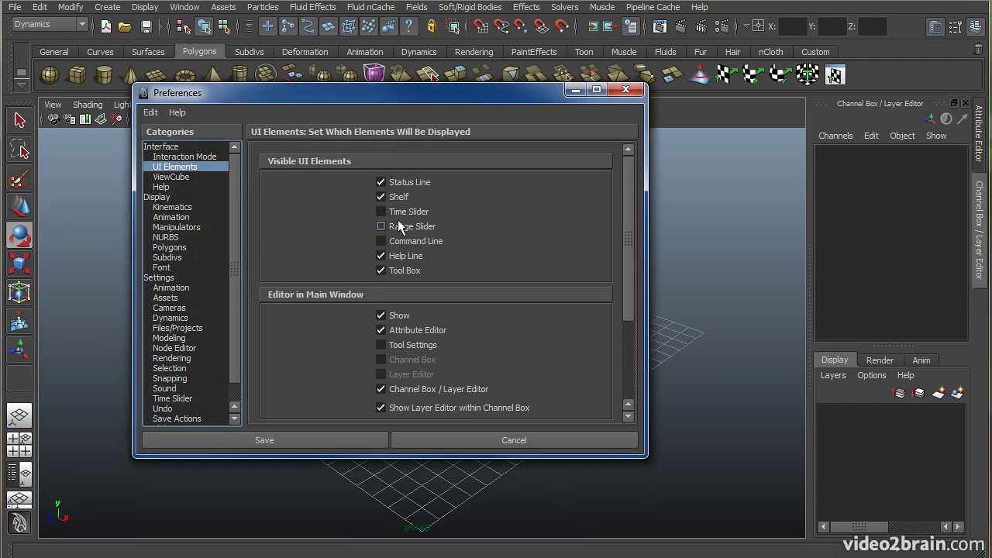
{"action": "left_click", "coordinate": [399, 221]}
{"action": "left_click", "coordinate": [400, 213]}
{"action": "left_click", "coordinate": [404, 241]}
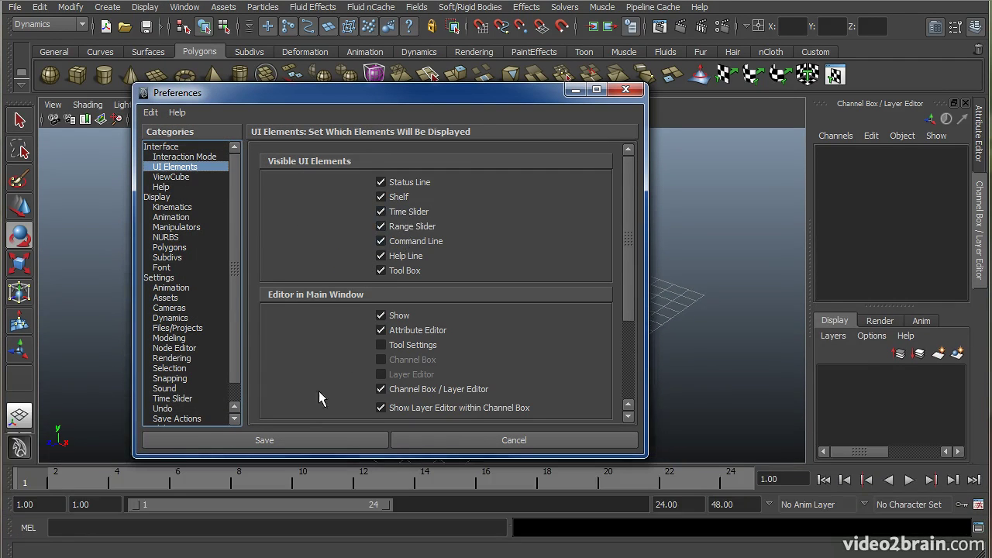
{"action": "left_click", "coordinate": [282, 440]}
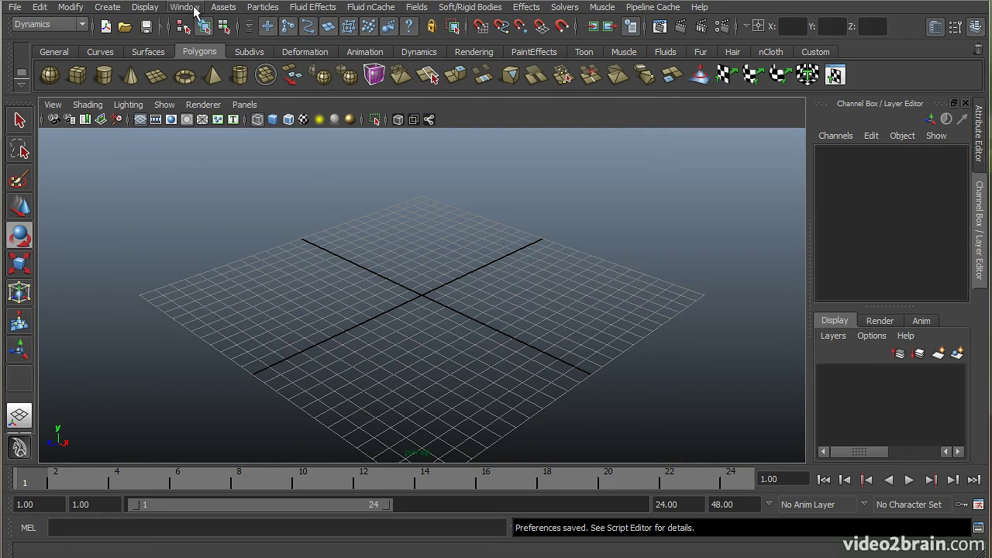
Step: Open the Shelf Editor and look through the General, Curves, Surfaces and Polygons shelves
{"action": "left_click", "coordinate": [194, 9]}
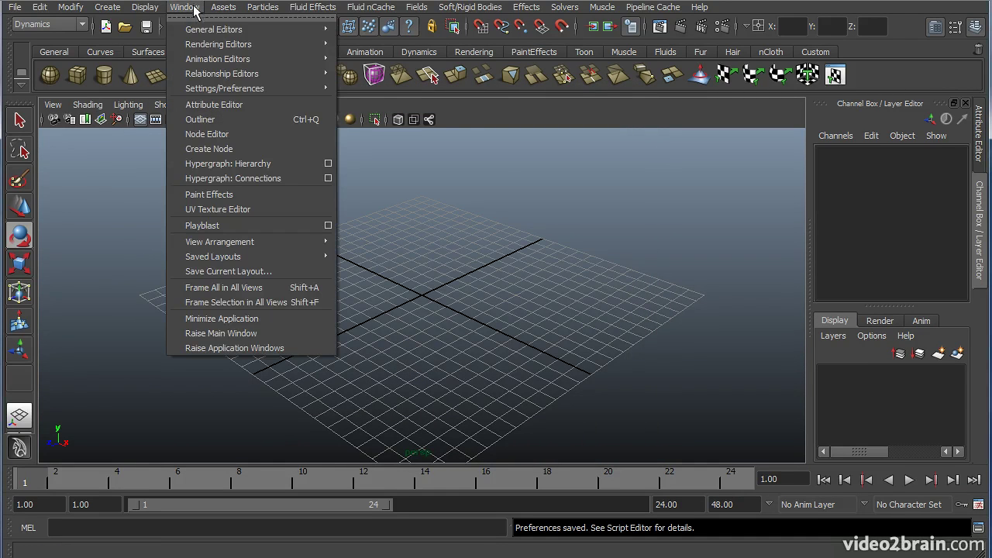
{"action": "mouse_move", "coordinate": [252, 91]}
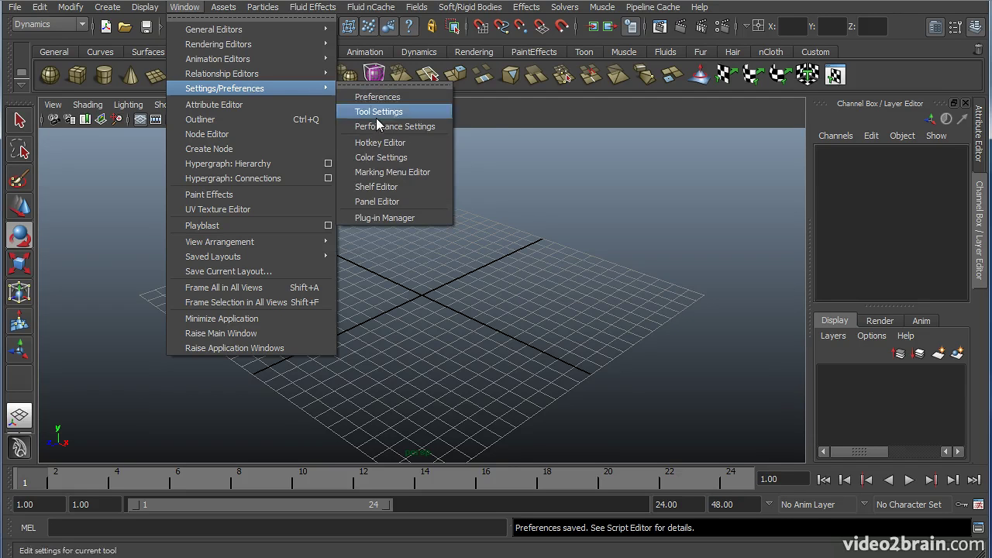
{"action": "left_click", "coordinate": [380, 187]}
{"action": "left_click_drag", "start_coordinate": [352, 54], "coordinate": [552, 66]}
{"action": "left_click", "coordinate": [381, 201]}
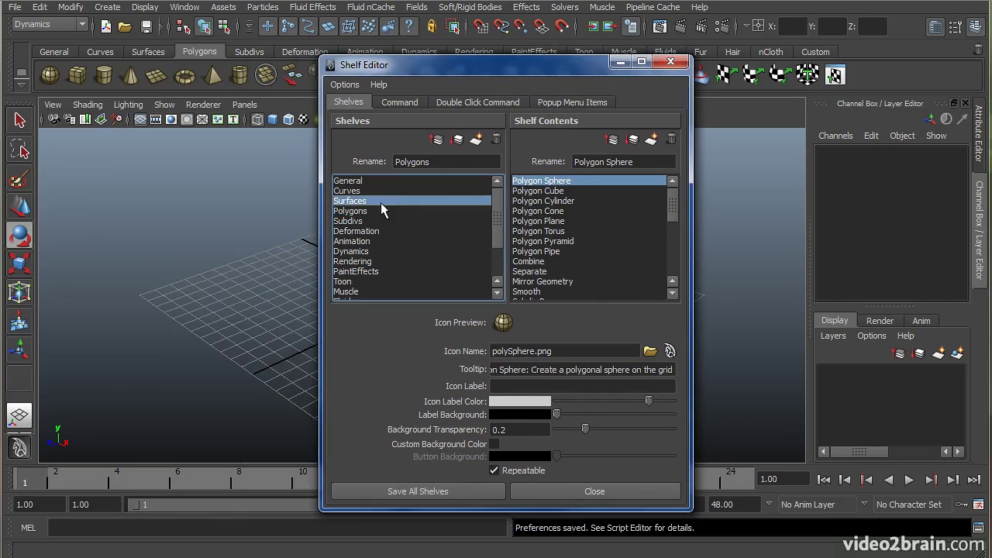
{"action": "left_click", "coordinate": [378, 190]}
{"action": "left_click", "coordinate": [377, 181]}
{"action": "left_click", "coordinate": [376, 201]}
{"action": "left_click", "coordinate": [376, 210]}
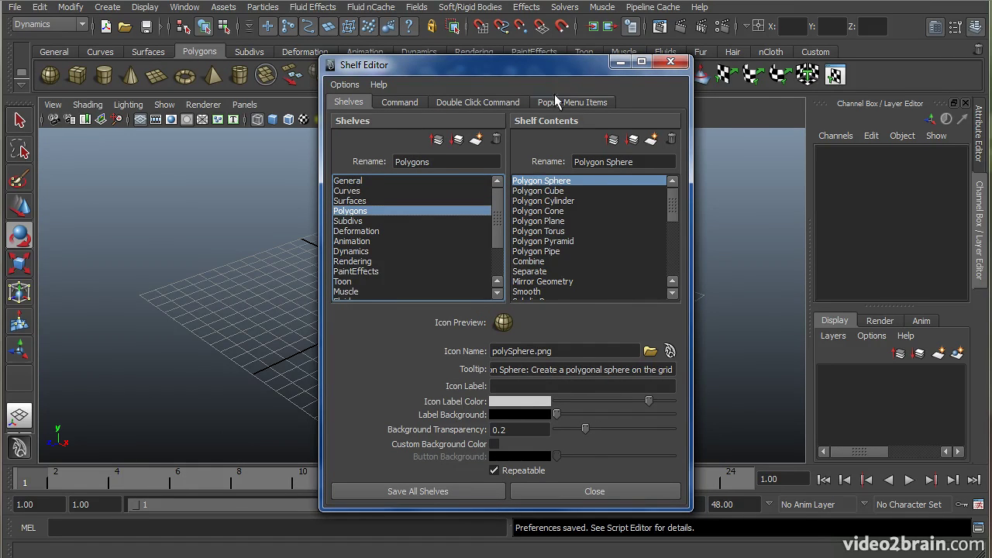
Step: Examine the items in the Polygons shelf's contents, ending with Polygon Sphere selected
{"action": "left_click_drag", "start_coordinate": [561, 69], "coordinate": [554, 67]}
{"action": "mouse_move", "coordinate": [662, 203]}
{"action": "left_mouse_down"}
{"action": "mouse_move", "coordinate": [664, 248]}
{"action": "mouse_move", "coordinate": [668, 193]}
{"action": "left_mouse_up"}
{"action": "left_click", "coordinate": [570, 220]}
{"action": "left_click", "coordinate": [570, 198]}
{"action": "left_click", "coordinate": [564, 180]}
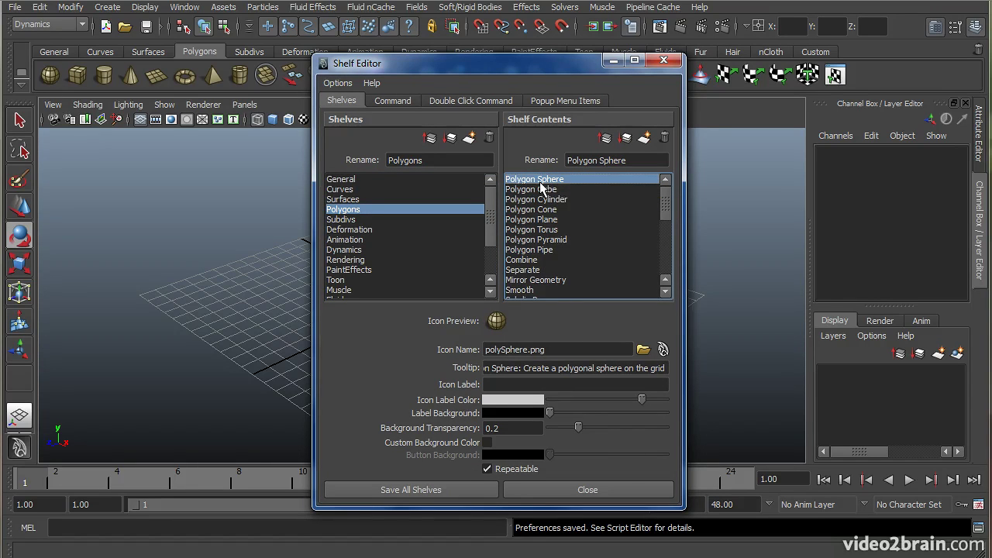
Step: View the Polygon Sphere item's command, and move the item three places down the shelf contents and back to the top
{"action": "left_click", "coordinate": [393, 102]}
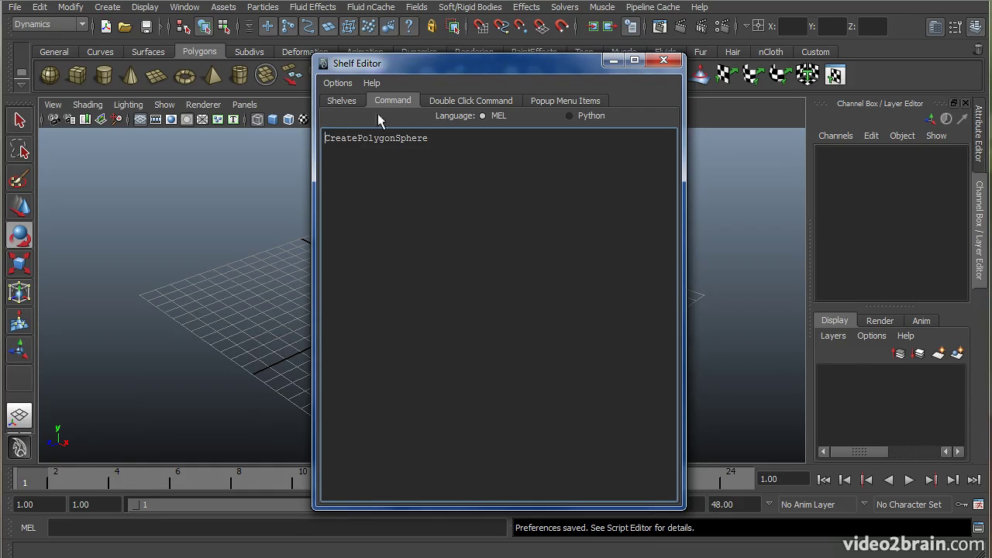
{"action": "left_click", "coordinate": [355, 102]}
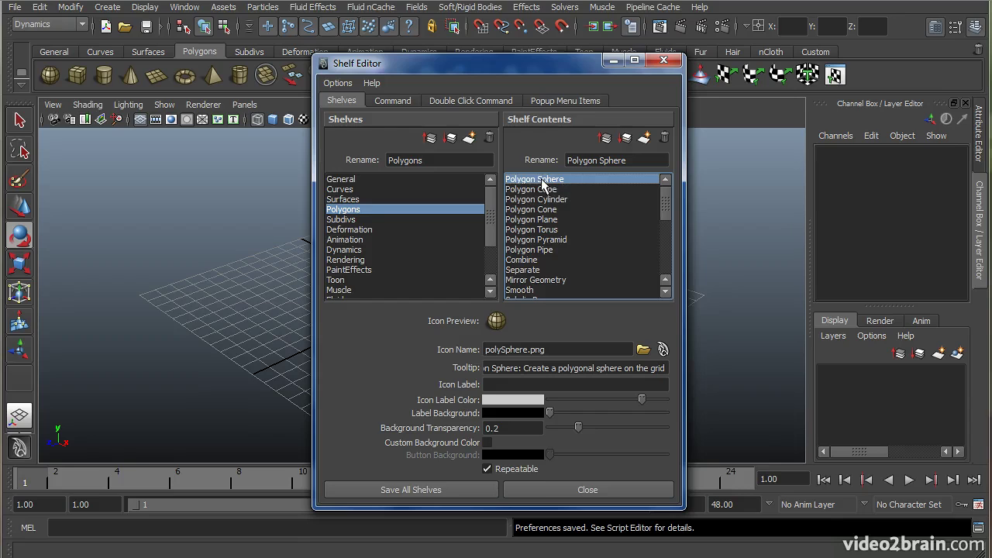
{"action": "left_click", "coordinate": [622, 141]}
{"action": "left_click", "coordinate": [622, 141]}
{"action": "left_click", "coordinate": [622, 141]}
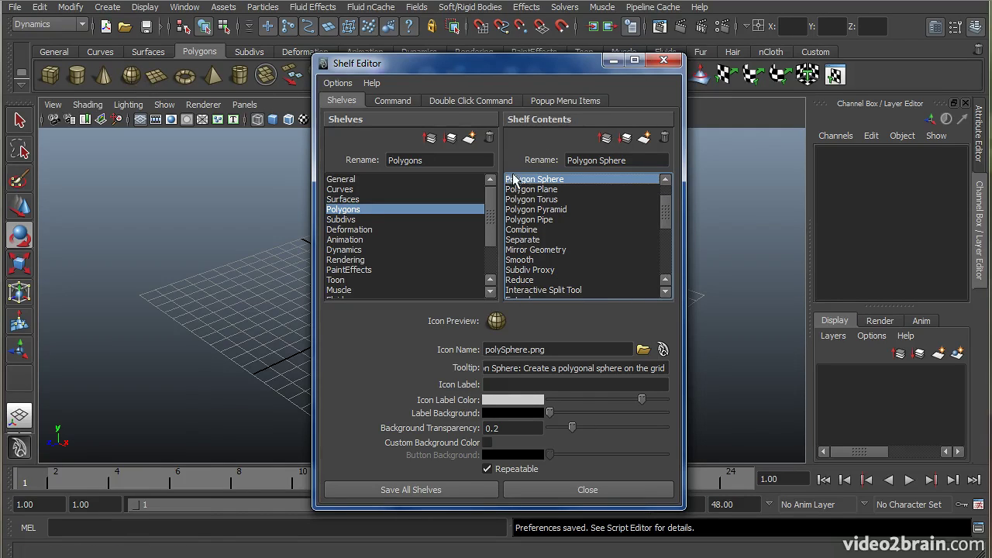
{"action": "left_click", "coordinate": [603, 139]}
{"action": "left_click", "coordinate": [603, 138]}
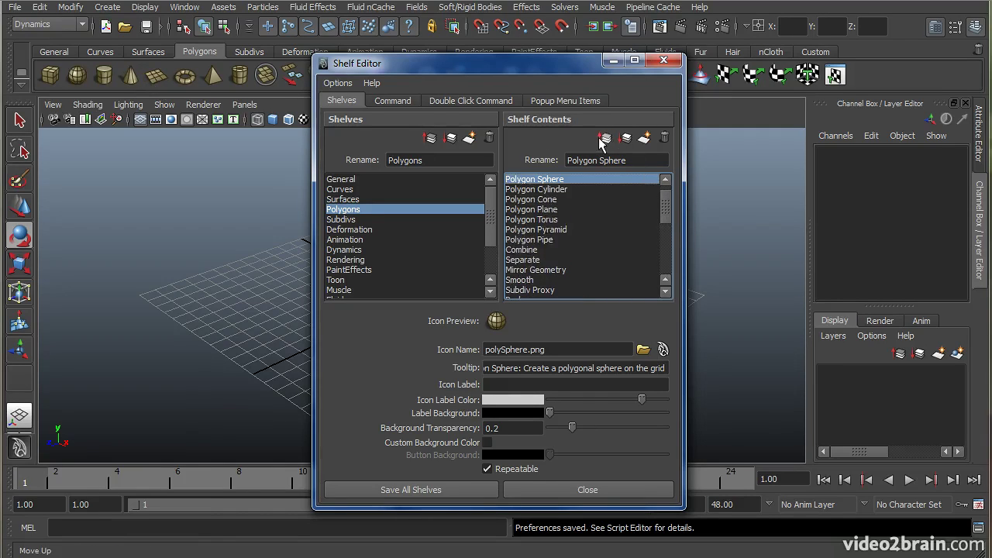
{"action": "left_click", "coordinate": [603, 139]}
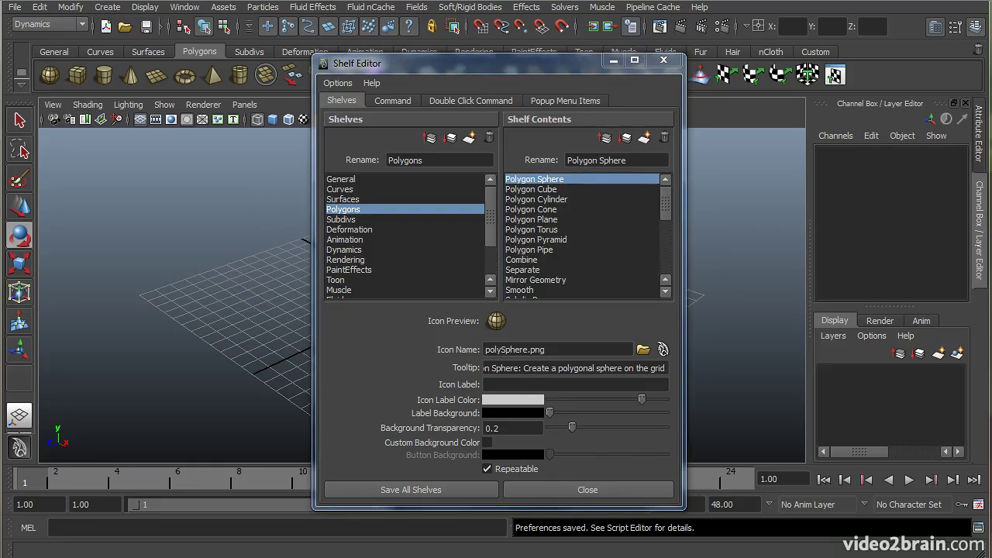
Step: Add a new item to the Polygons shelf, inspect its default command, delete it and close the Shelf Editor
{"action": "left_click", "coordinate": [644, 138]}
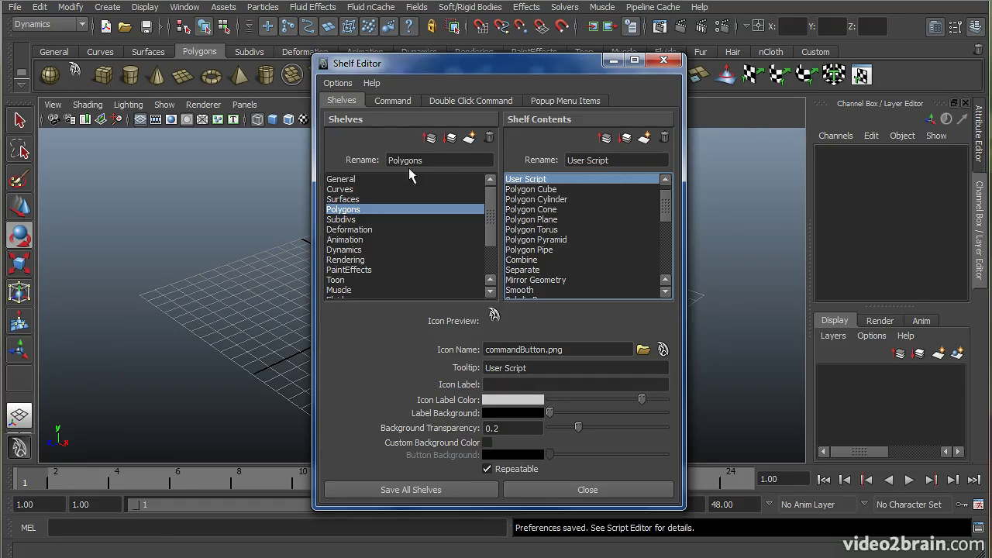
{"action": "left_click", "coordinate": [393, 101]}
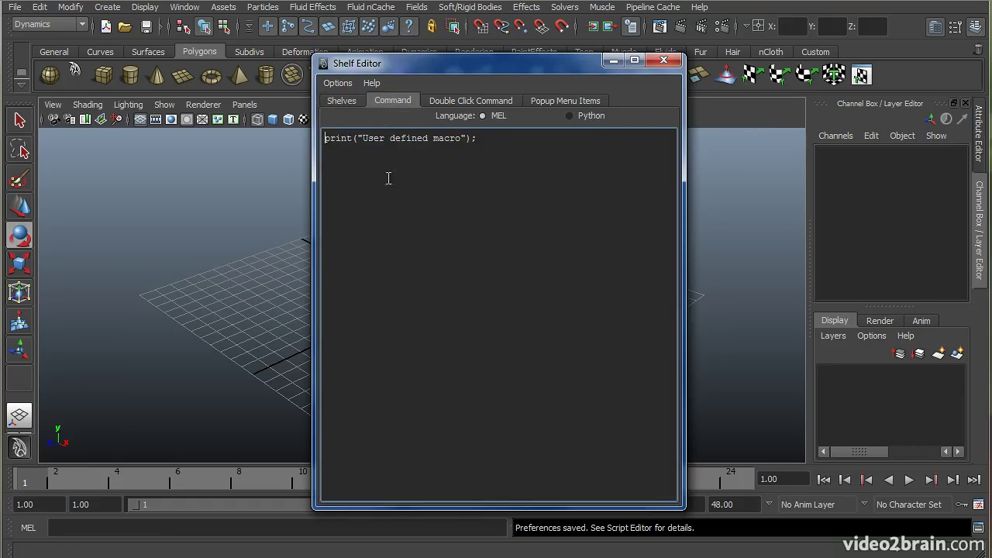
{"action": "left_click", "coordinate": [341, 101]}
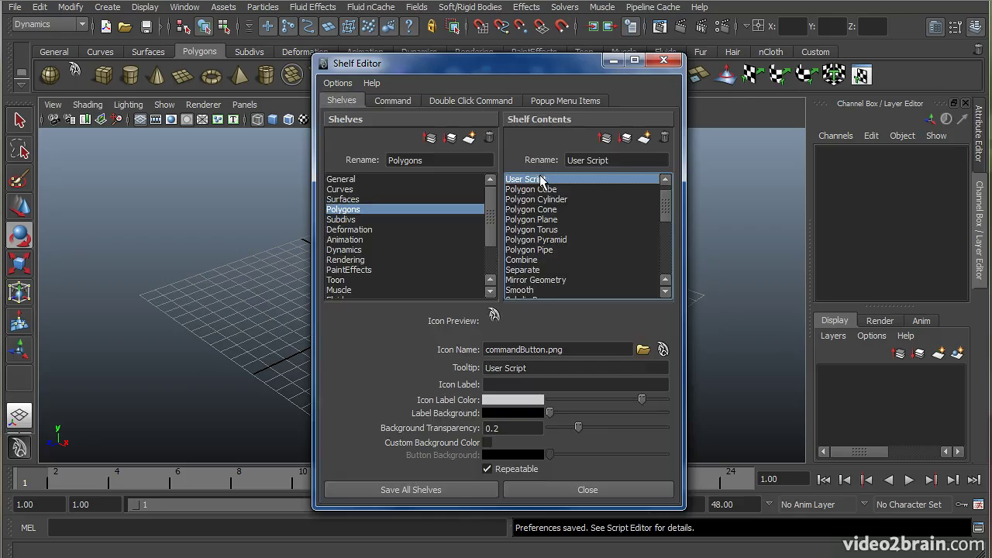
{"action": "left_click", "coordinate": [664, 138]}
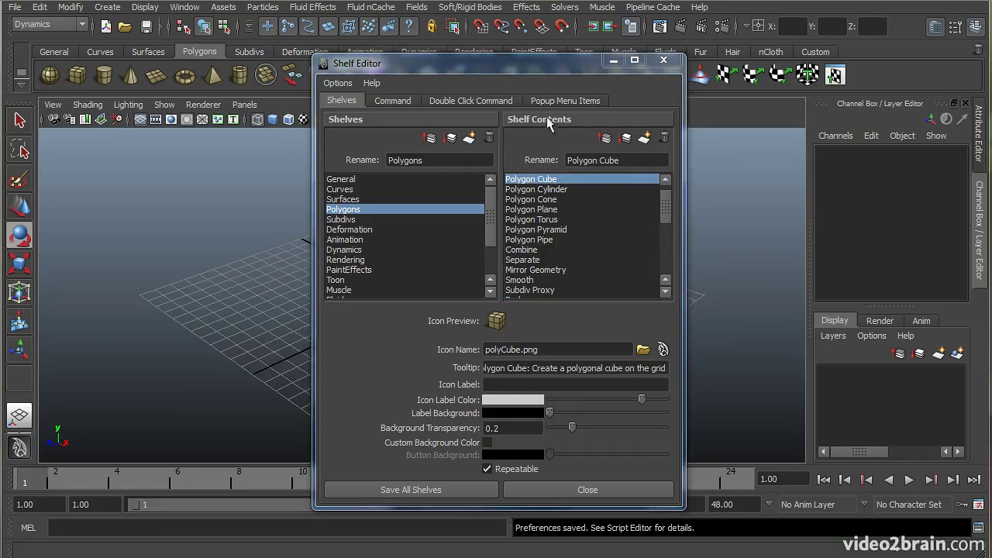
{"action": "left_click", "coordinate": [640, 493]}
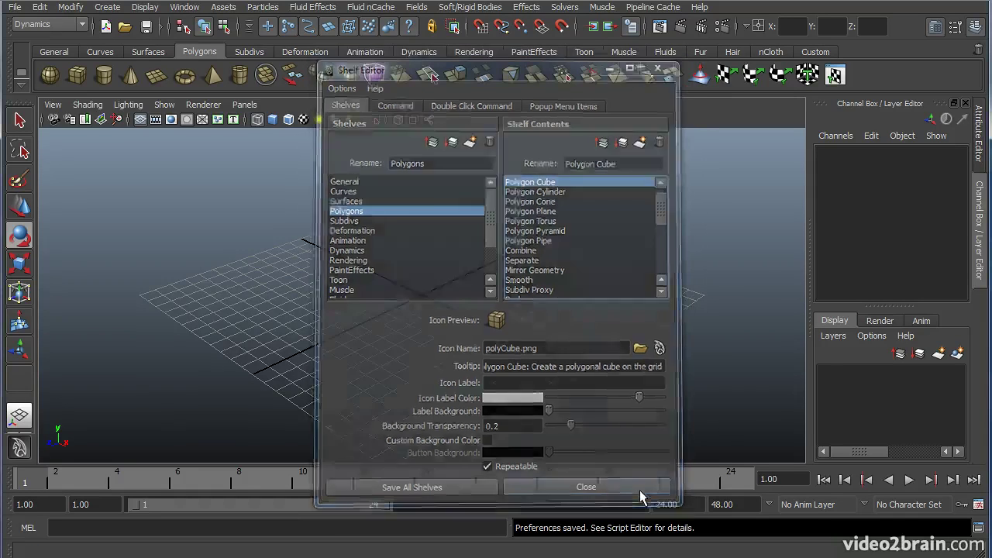
Step: Open the Hotkey Editor and move it clear of the main view
{"action": "left_click", "coordinate": [184, 7]}
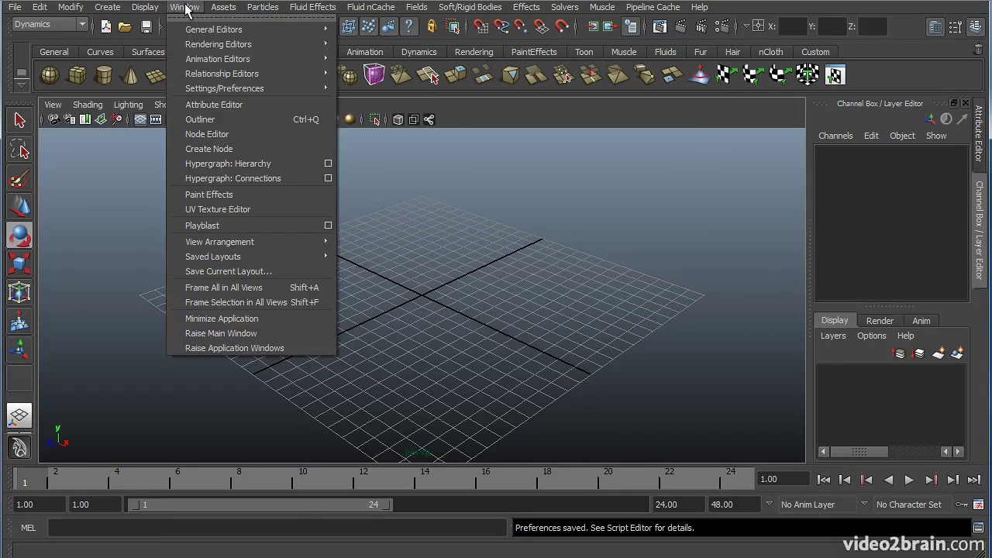
{"action": "mouse_move", "coordinate": [233, 88]}
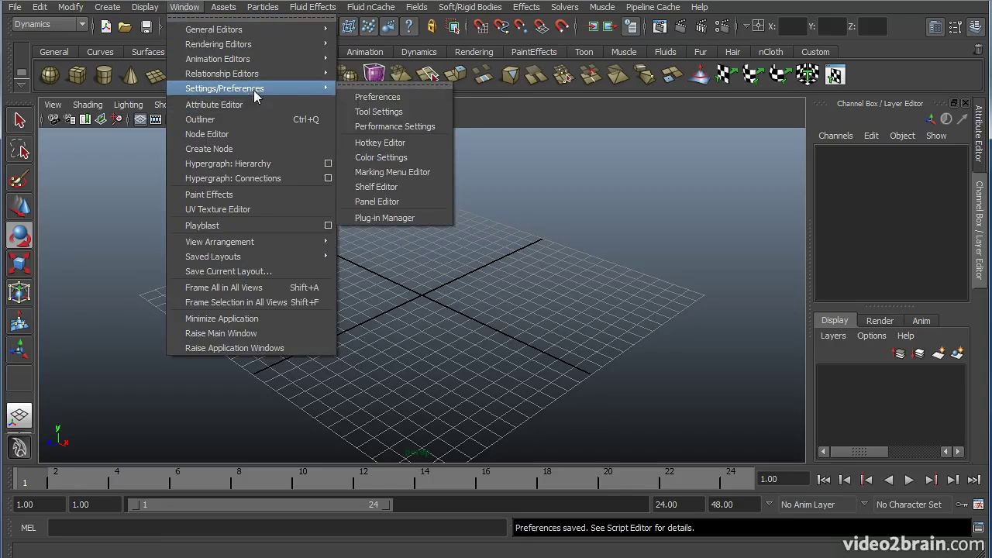
{"action": "left_click", "coordinate": [380, 143]}
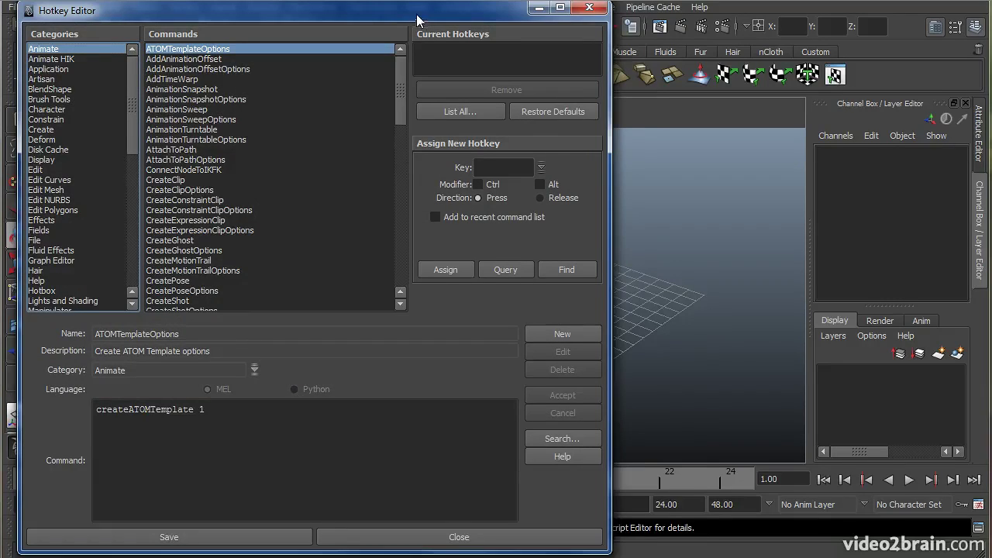
{"action": "left_click_drag", "start_coordinate": [422, 24], "coordinate": [505, 11]}
{"action": "left_click", "coordinate": [257, 528]}
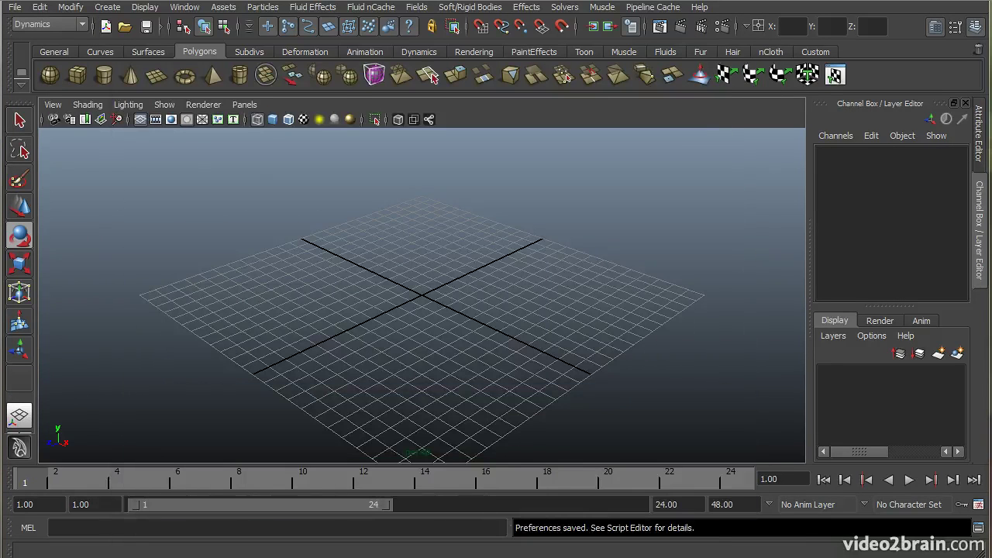
Step: Cycle through the Move, Rotate and Scale tools with their hotkeys, ending with the Move tool active
{"action": "key", "text": "w"}
{"action": "key", "text": "e"}
{"action": "key", "text": "r"}
{"action": "key", "text": "w"}
{"action": "key", "text": "e"}
{"action": "key", "text": "r"}
{"action": "key", "text": "w"}
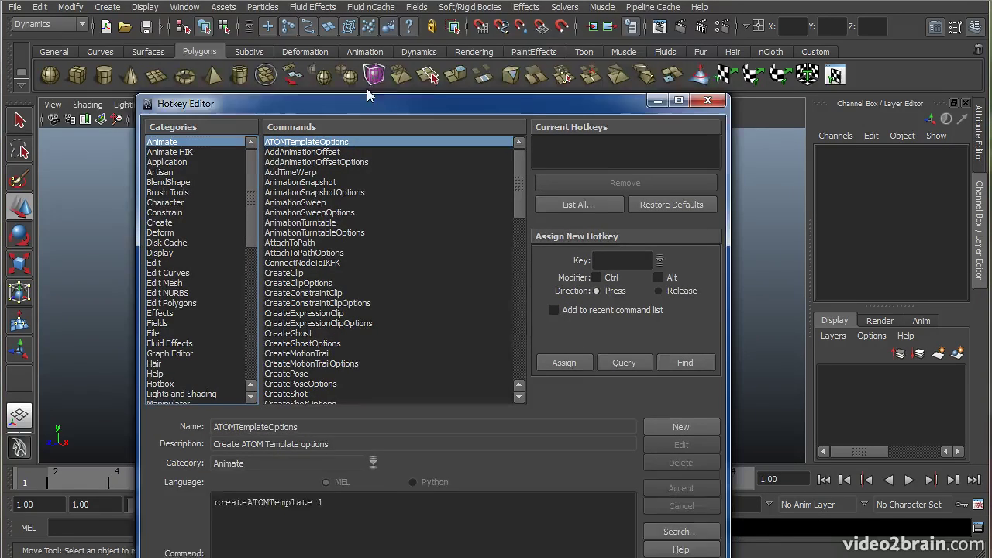
Step: Browse the Hotkey Editor's categories and examine the commands under Deform and Edit Polygons
{"action": "left_click_drag", "start_coordinate": [367, 88], "coordinate": [370, 2]}
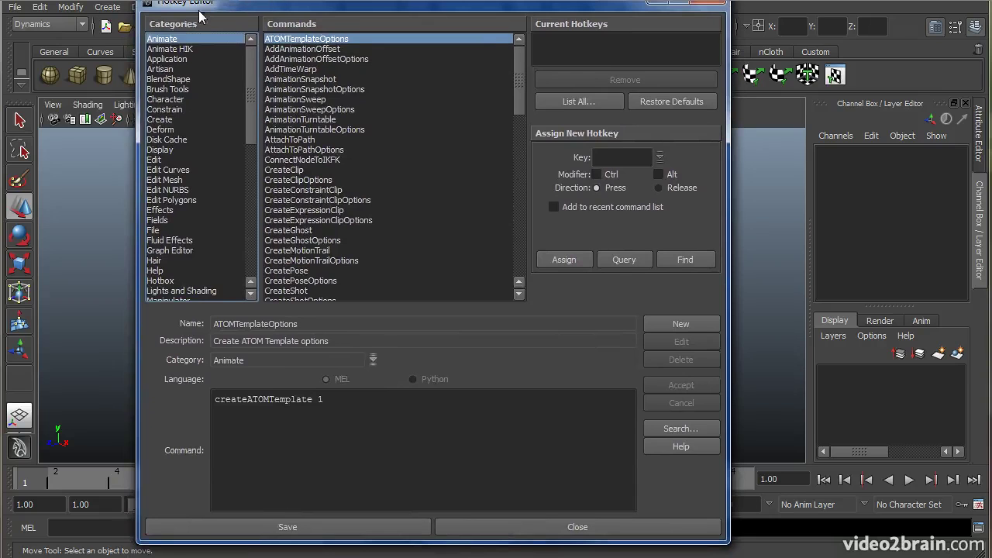
{"action": "left_click_drag", "start_coordinate": [255, 4], "coordinate": [251, 13]}
{"action": "scroll", "coordinate": [238, 97], "scroll_direction": "down", "scroll_amount": 5}
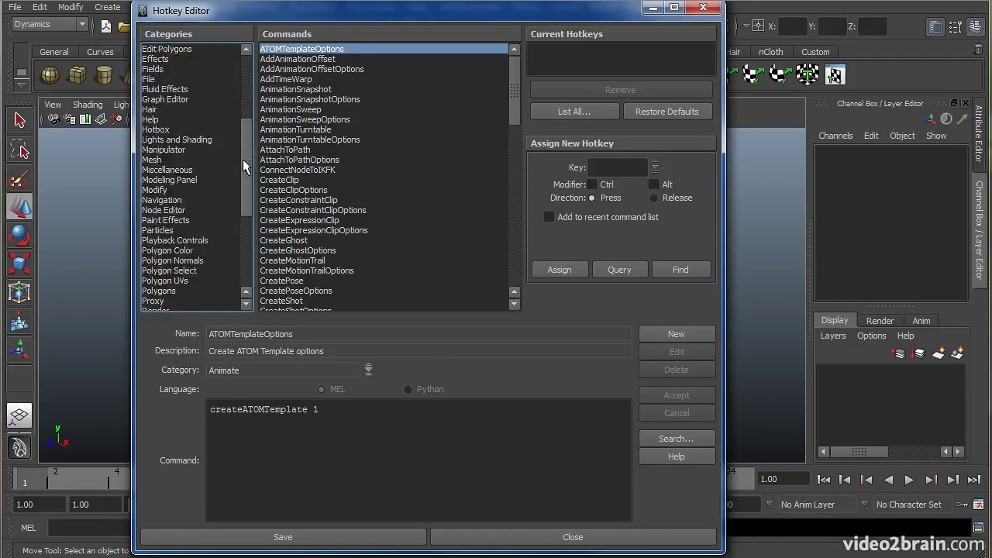
{"action": "scroll", "coordinate": [240, 76], "scroll_direction": "up", "scroll_amount": 5}
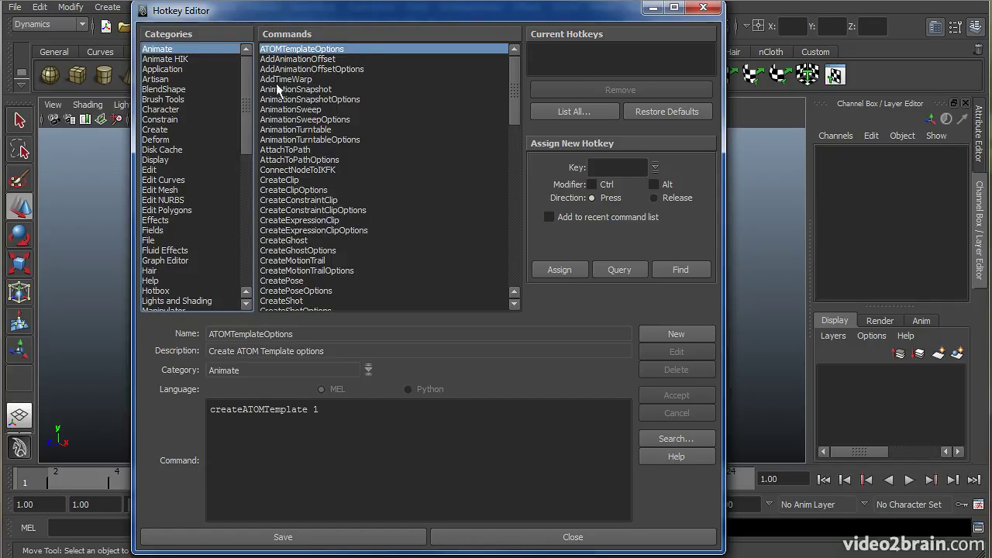
{"action": "left_click", "coordinate": [186, 140]}
{"action": "left_click", "coordinate": [177, 200]}
{"action": "left_click", "coordinate": [180, 140]}
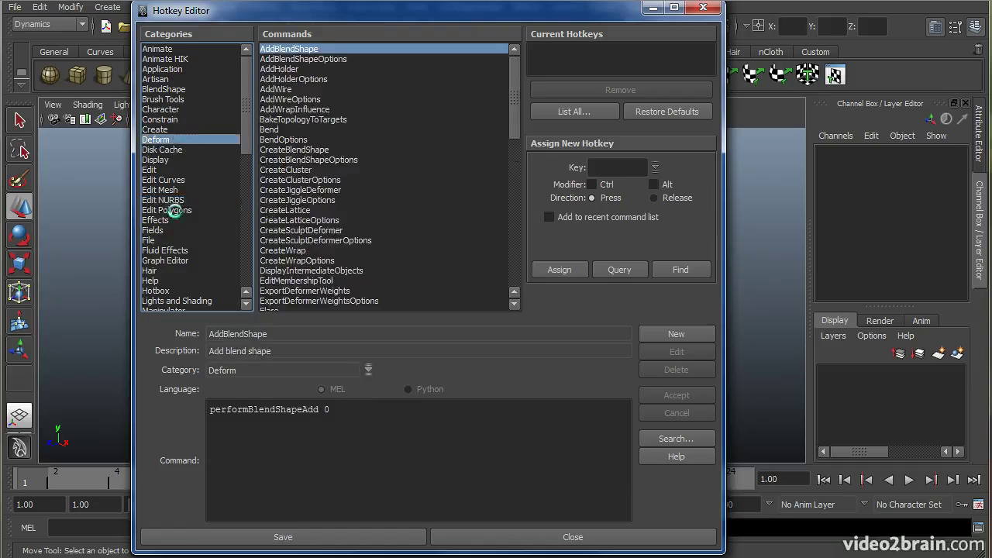
{"action": "left_click", "coordinate": [175, 210]}
{"action": "left_click_drag", "start_coordinate": [248, 10], "coordinate": [245, 62]}
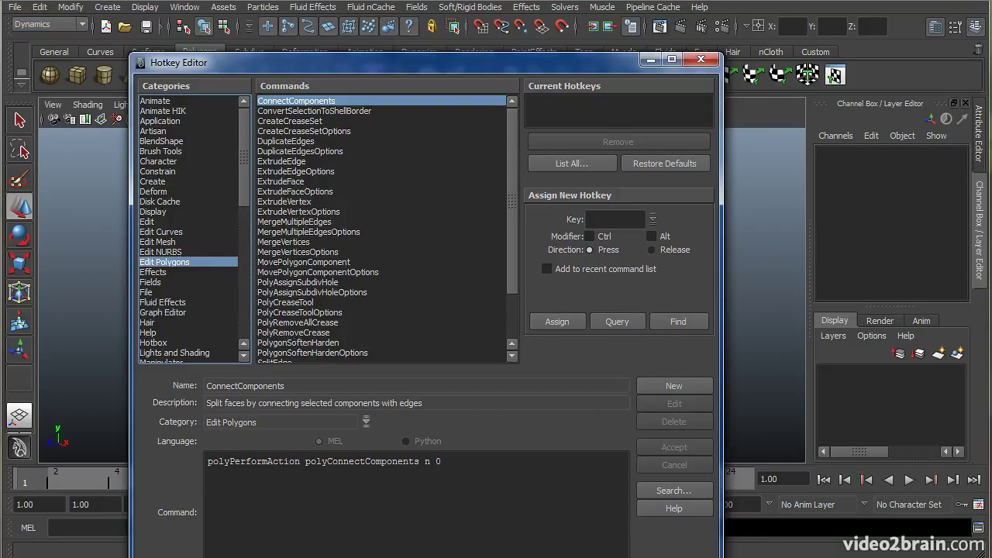
{"action": "left_click_drag", "start_coordinate": [367, 62], "coordinate": [391, 7]}
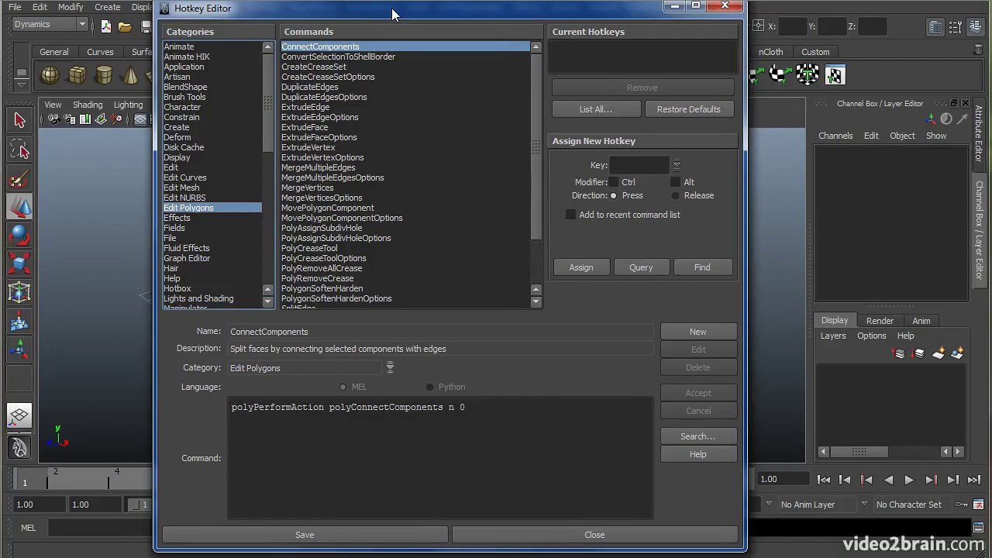
Step: Select the SaveSceneAs command in the Hotkey Editor's File category after checking its counterpart among the File commands
{"action": "left_click", "coordinate": [173, 238]}
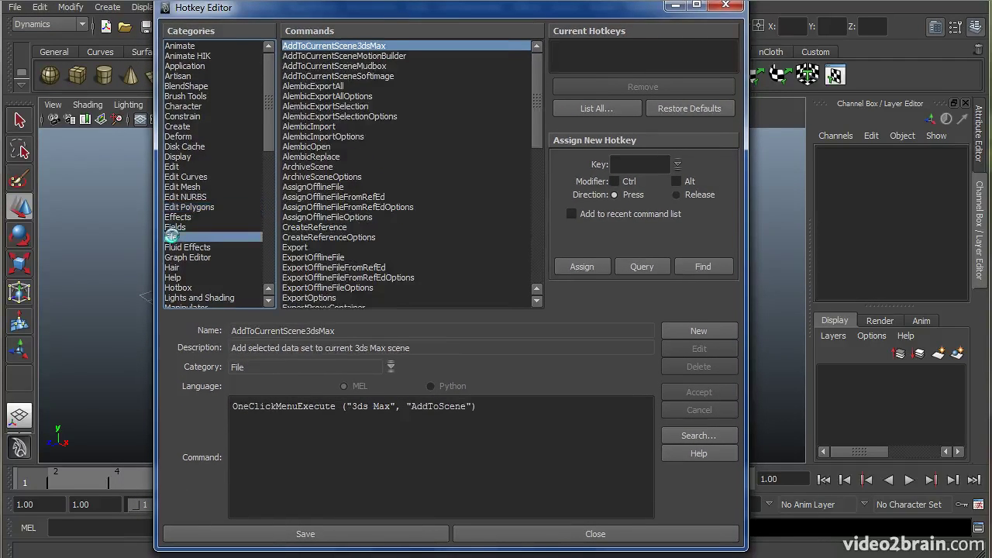
{"action": "left_click", "coordinate": [13, 9]}
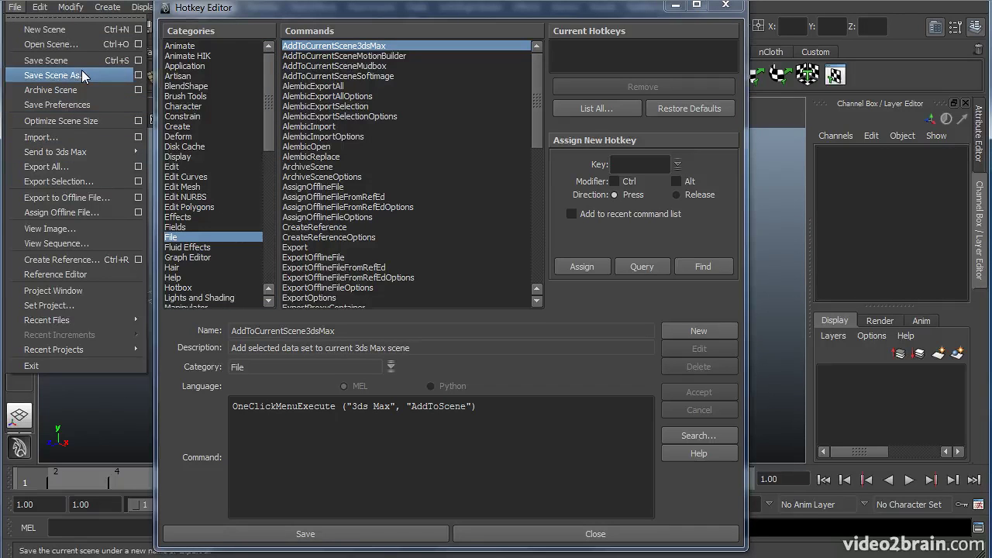
{"action": "left_click", "coordinate": [242, 13]}
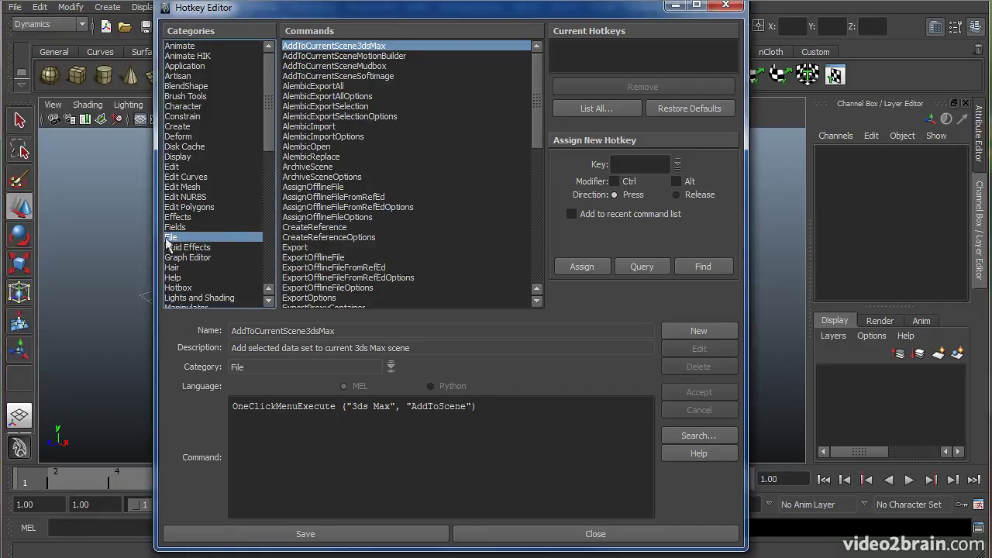
{"action": "left_click_drag", "start_coordinate": [535, 140], "coordinate": [534, 229]}
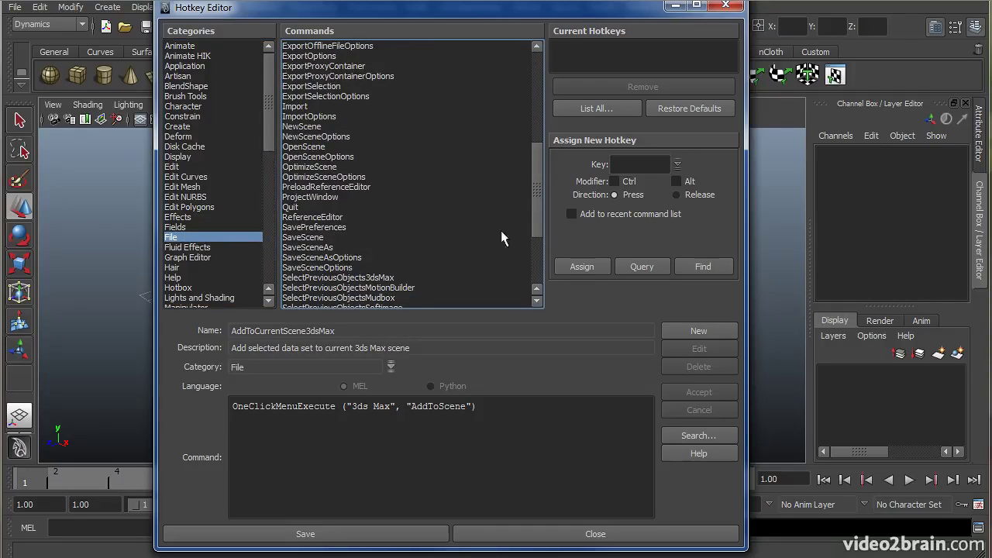
{"action": "left_click", "coordinate": [331, 246]}
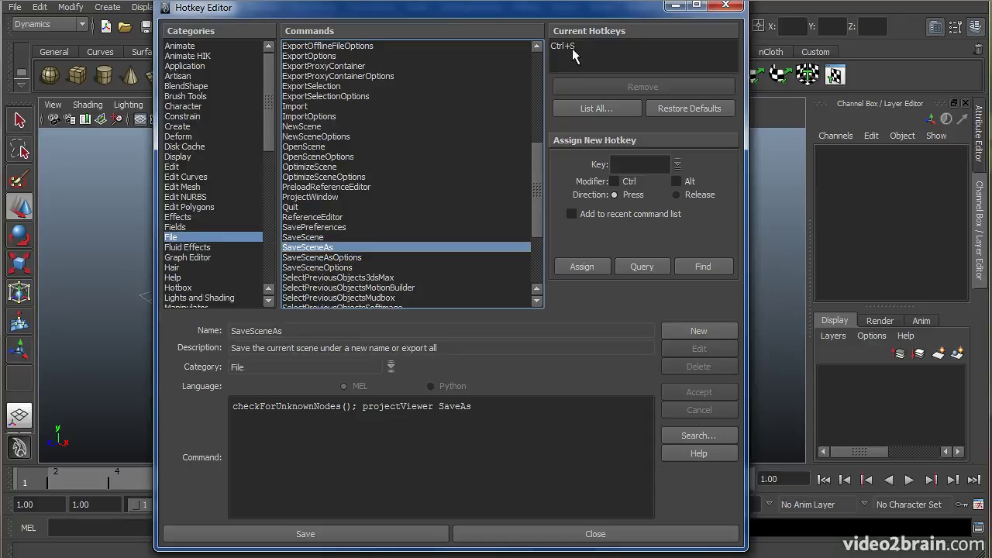
Step: Query which command the q key is assigned to
{"action": "left_click", "coordinate": [634, 165]}
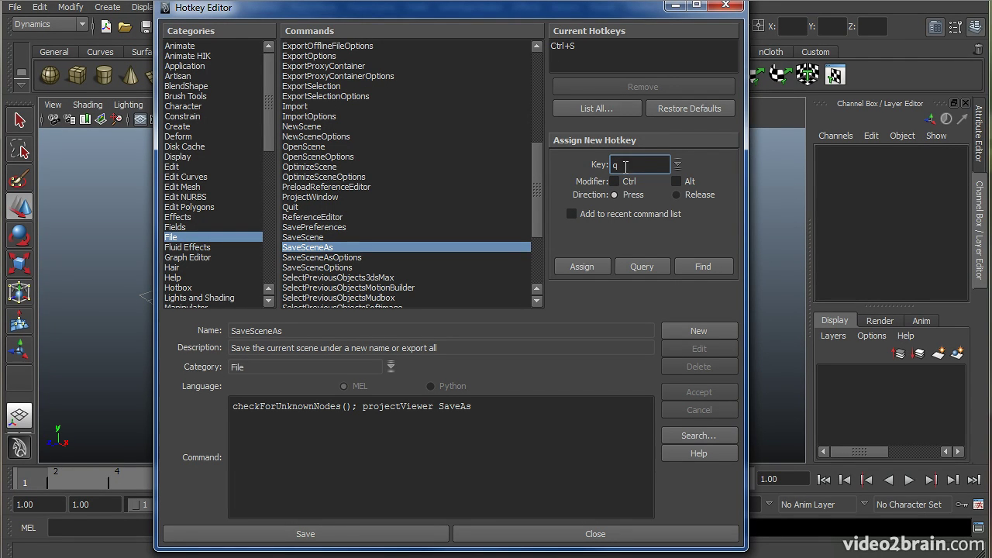
{"action": "left_click", "coordinate": [630, 264]}
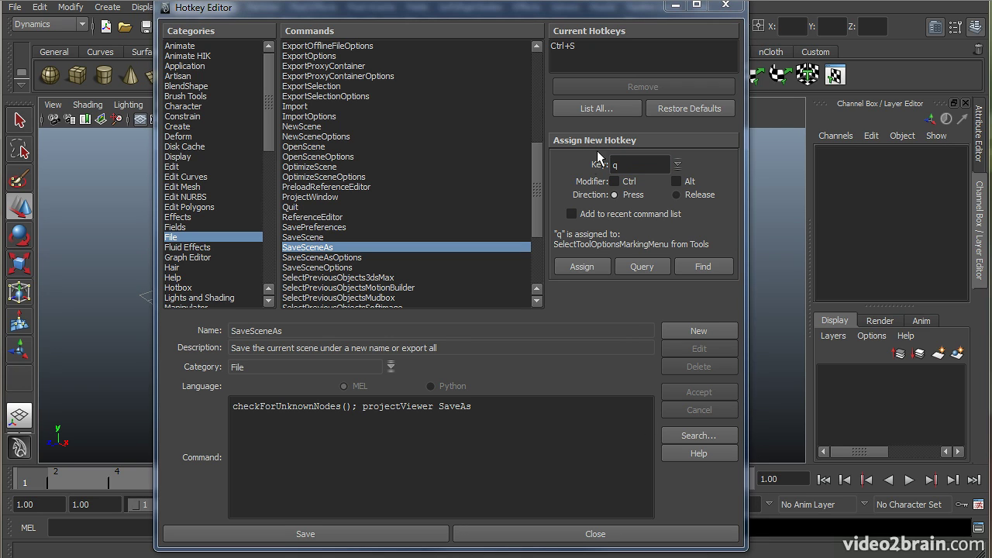
Step: Remove the Ctrl+S hotkey from the SaveSceneAs command and keep that command selected
{"action": "left_click", "coordinate": [568, 47]}
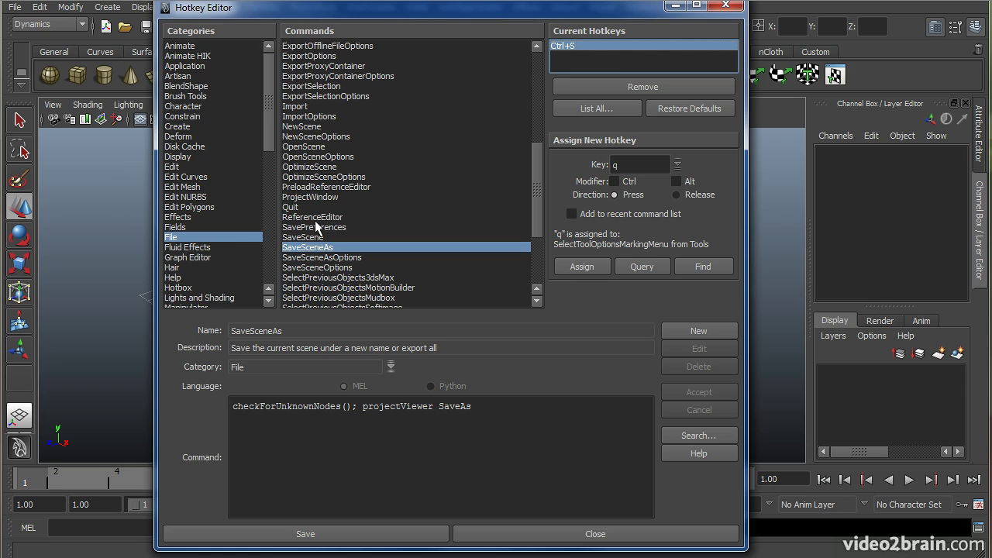
{"action": "left_click", "coordinate": [642, 86]}
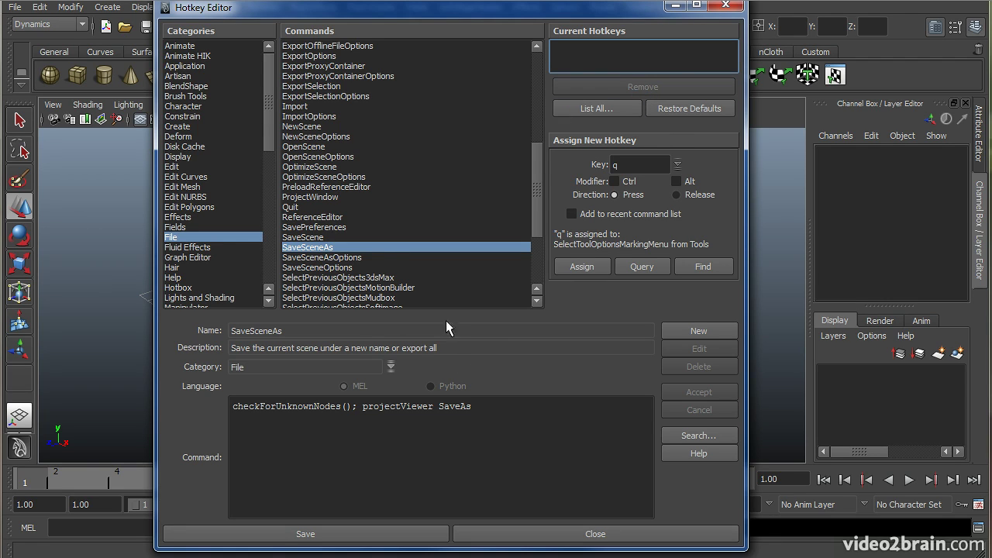
{"action": "left_click", "coordinate": [323, 248]}
Step: Assign the Ctrl+S hotkey to the SaveSceneAs command
{"action": "left_click", "coordinate": [640, 167]}
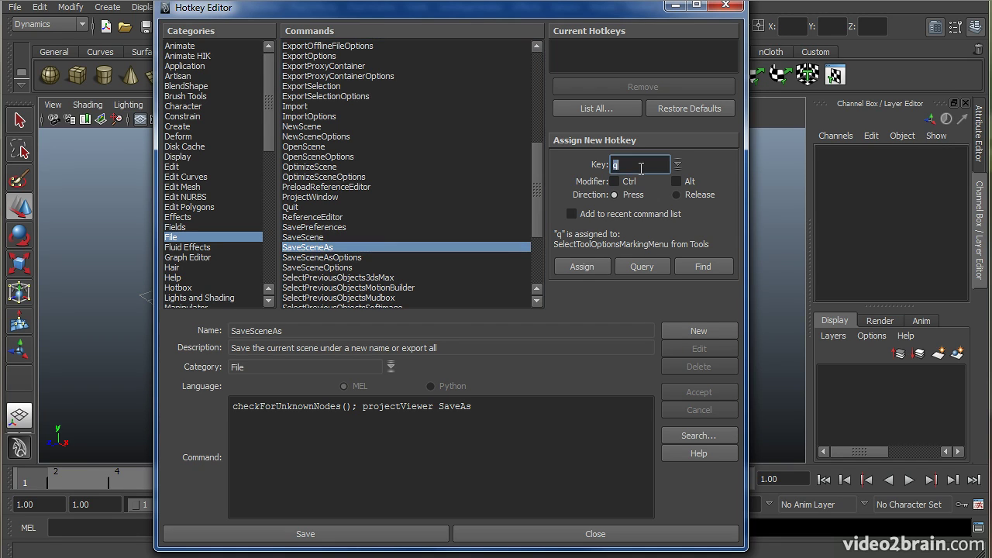
{"action": "type", "text": "S"}
{"action": "left_click", "coordinate": [628, 183]}
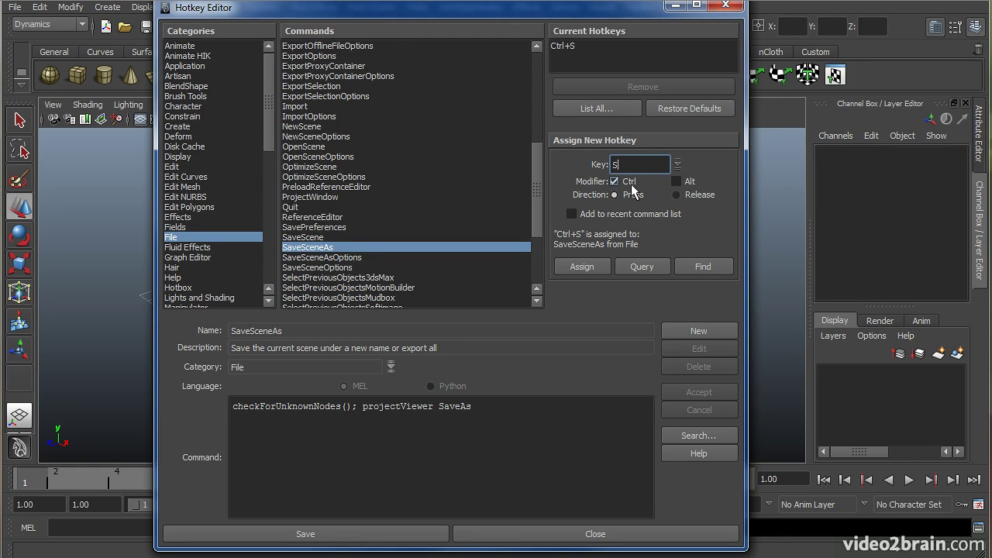
{"action": "left_click", "coordinate": [607, 266]}
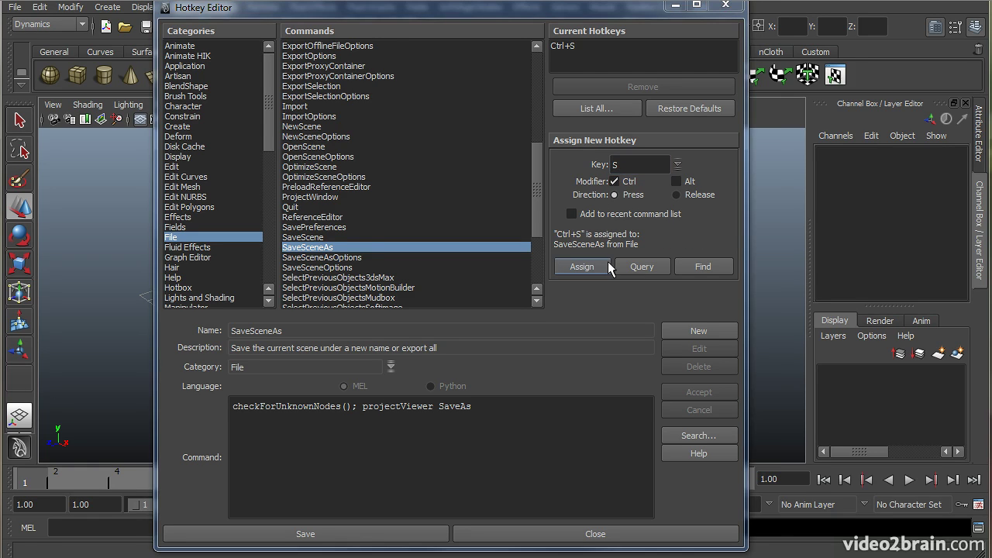
Step: Save the hotkey assignments, acknowledge the warning, and close the Hotkey Editor
{"action": "left_click", "coordinate": [314, 534]}
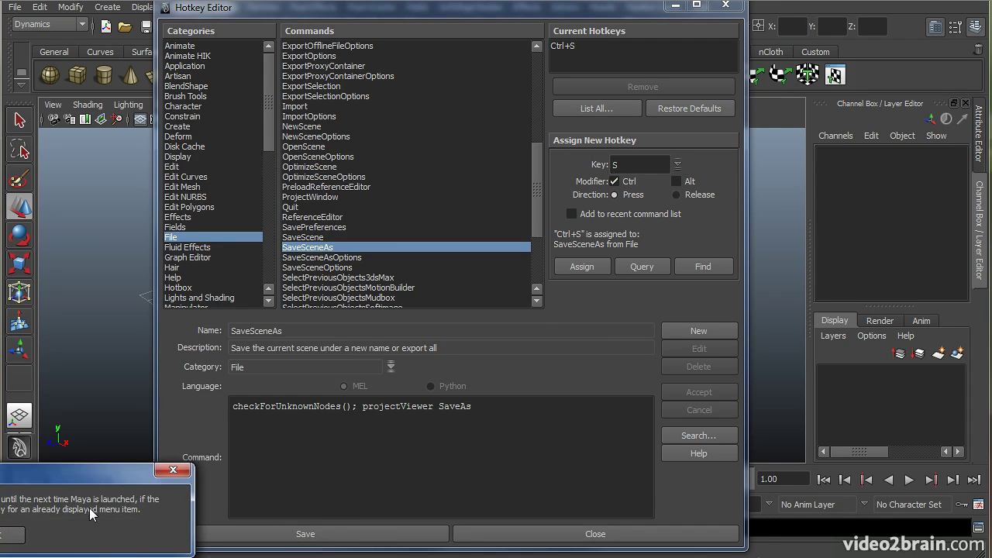
{"action": "left_click_drag", "start_coordinate": [87, 473], "coordinate": [285, 310]}
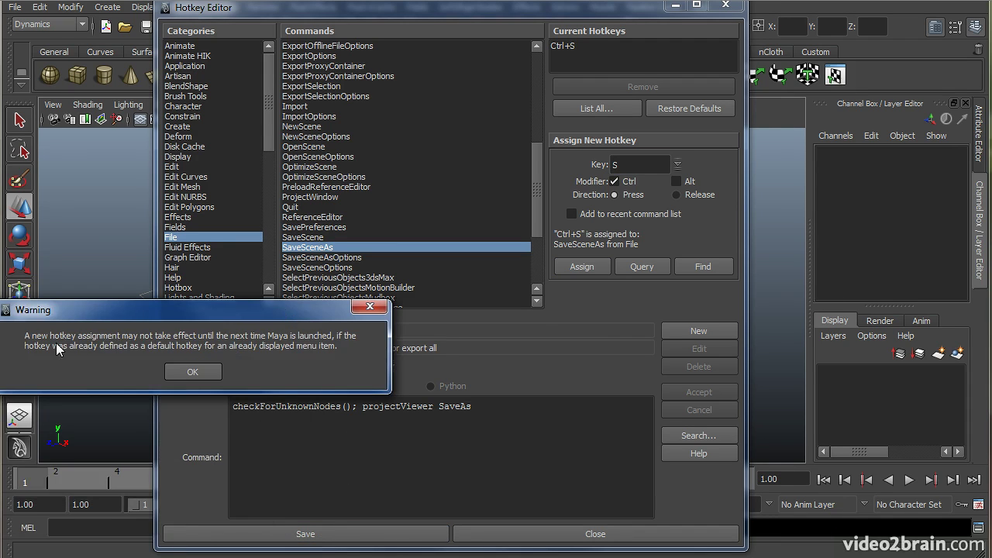
{"action": "left_click_drag", "start_coordinate": [160, 312], "coordinate": [175, 310]}
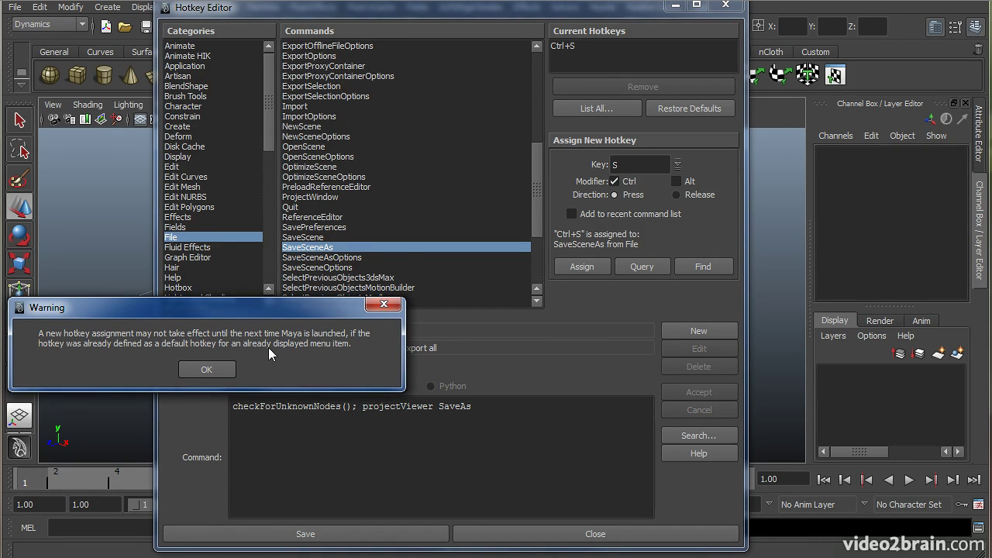
{"action": "left_click", "coordinate": [206, 370]}
{"action": "left_click", "coordinate": [387, 532]}
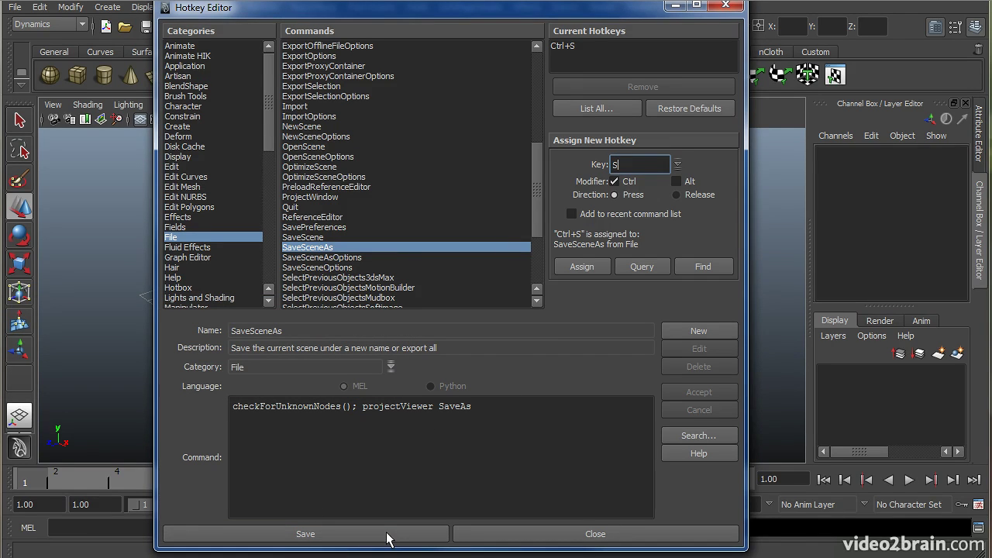
{"action": "left_click", "coordinate": [596, 535]}
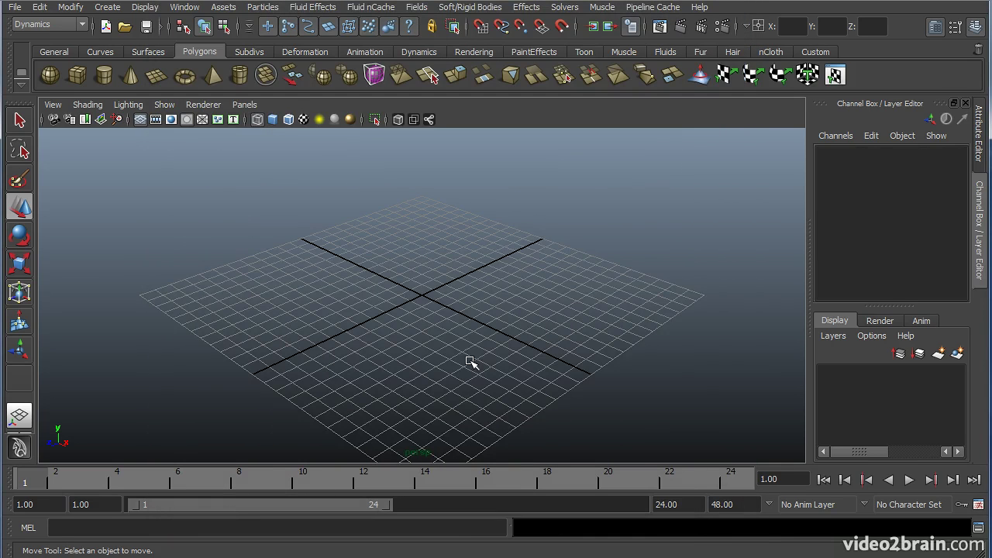
Step: Open the Color Settings window and expand the 3D Views colors in its general settings
{"action": "left_click", "coordinate": [190, 8]}
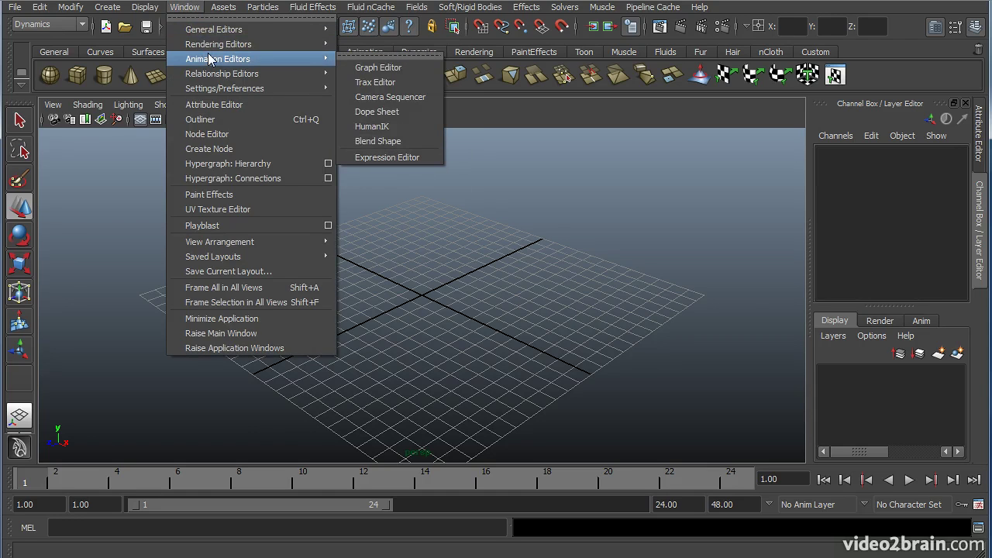
{"action": "mouse_move", "coordinate": [229, 87]}
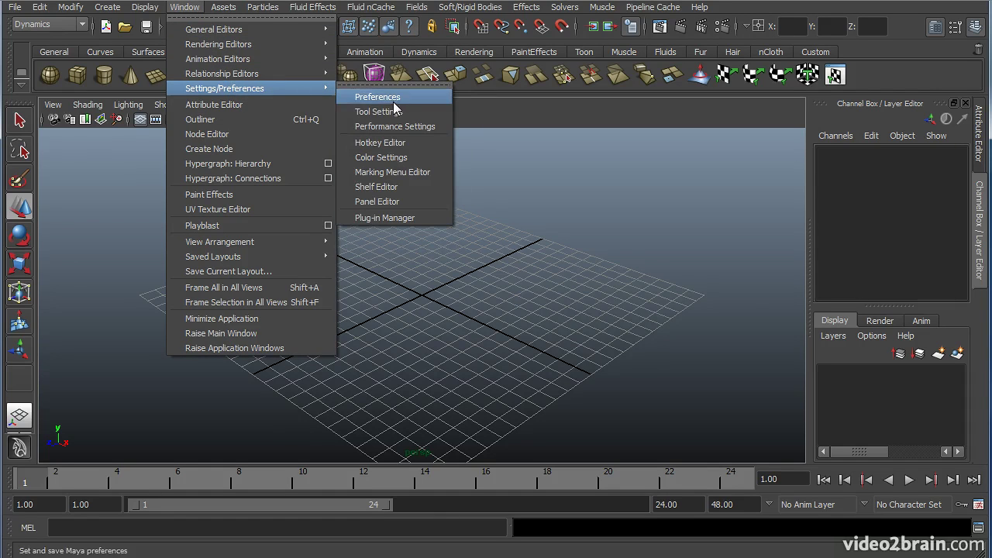
{"action": "left_click", "coordinate": [389, 157]}
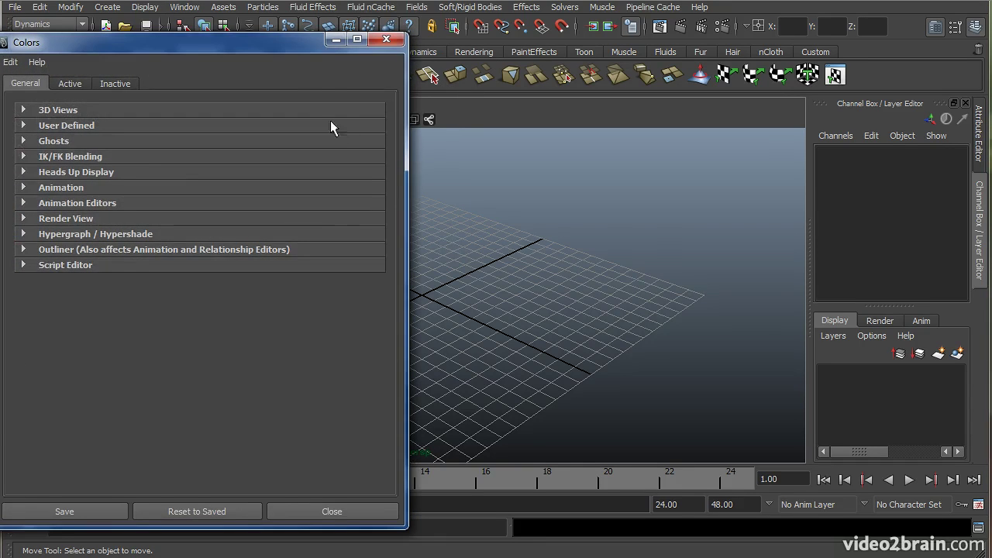
{"action": "left_click_drag", "start_coordinate": [281, 48], "coordinate": [357, 44]}
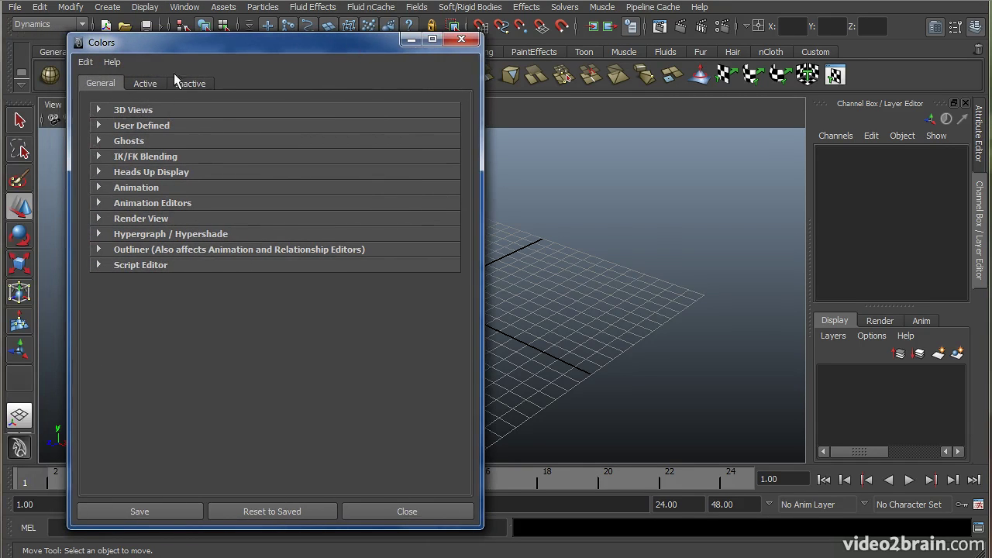
{"action": "left_click", "coordinate": [132, 109]}
Step: Darken the 3D view's background color and lighten both the top and bottom gradient colors
{"action": "left_click_drag", "start_coordinate": [395, 126], "coordinate": [336, 131]}
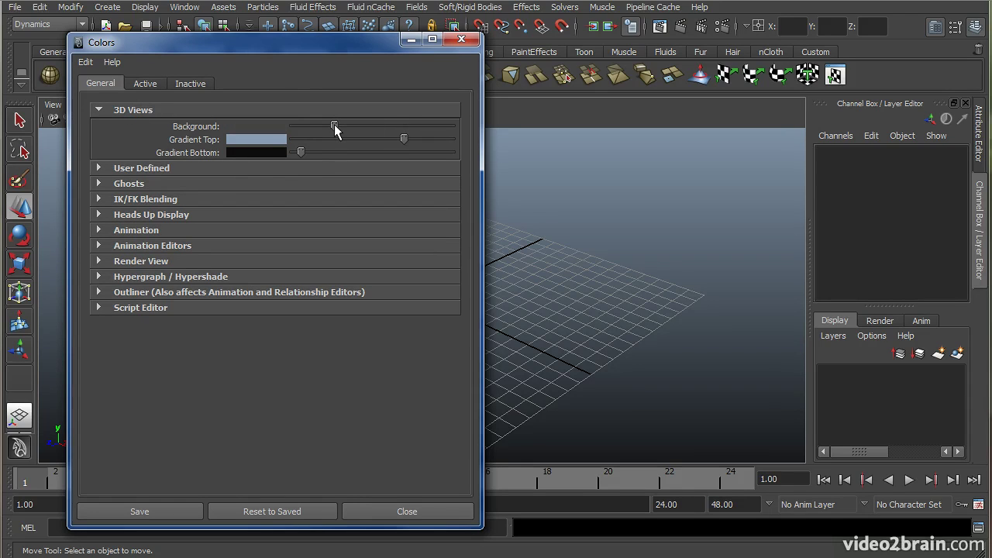
{"action": "left_click_drag", "start_coordinate": [404, 140], "coordinate": [435, 145]}
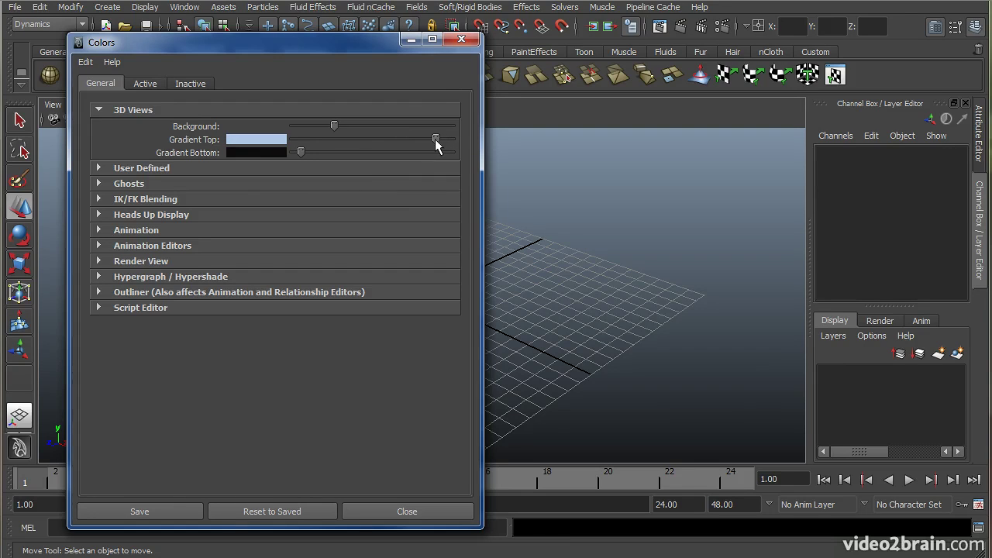
{"action": "left_click_drag", "start_coordinate": [301, 151], "coordinate": [371, 151]}
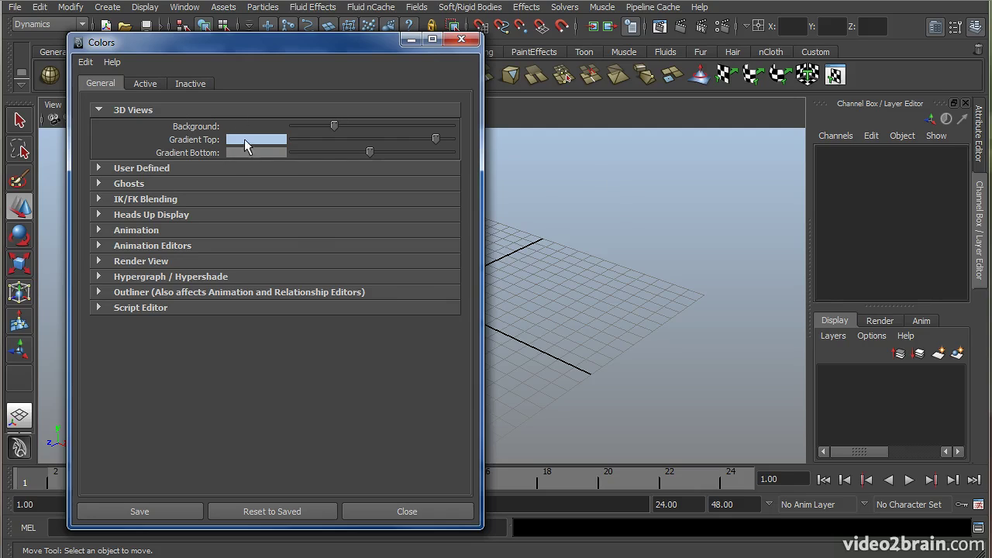
Step: Try to revert the colors to their saved settings, and reset all color settings to the defaults
{"action": "left_click", "coordinate": [301, 513]}
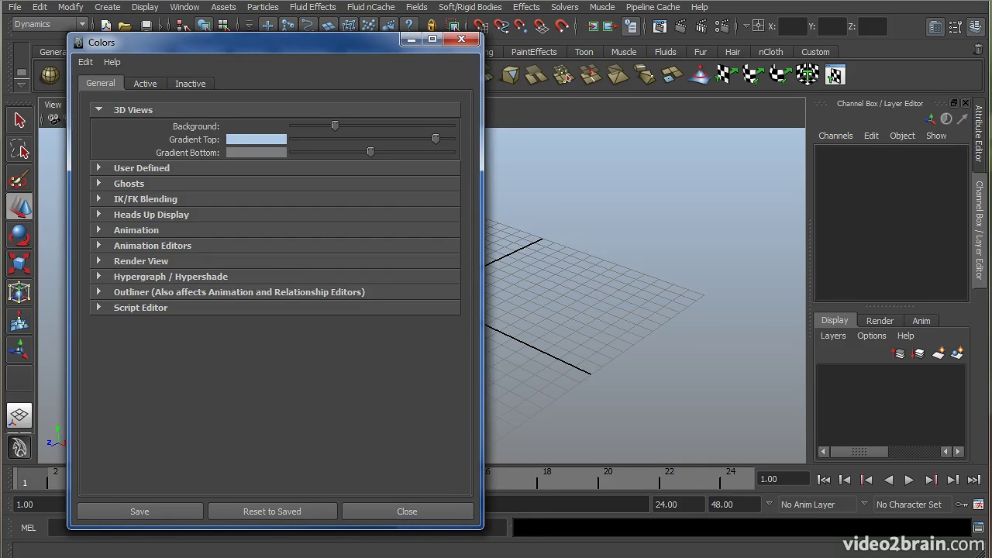
{"action": "left_click", "coordinate": [255, 155]}
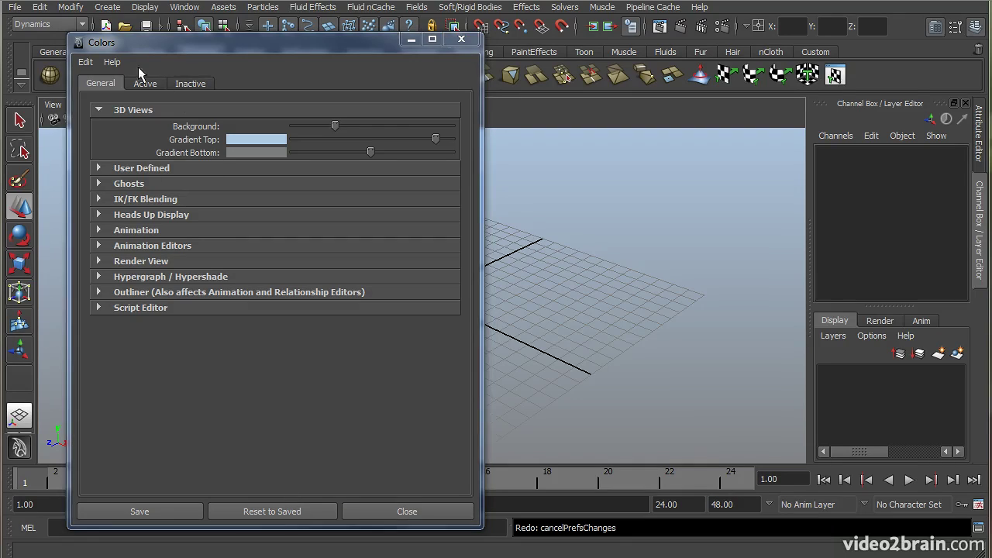
{"action": "left_click", "coordinate": [85, 62]}
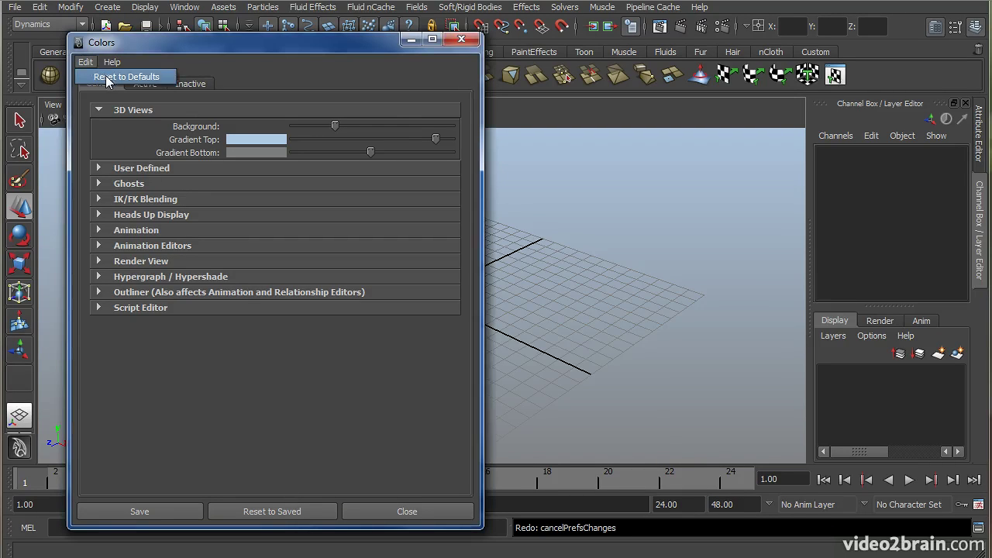
{"action": "left_click", "coordinate": [113, 77]}
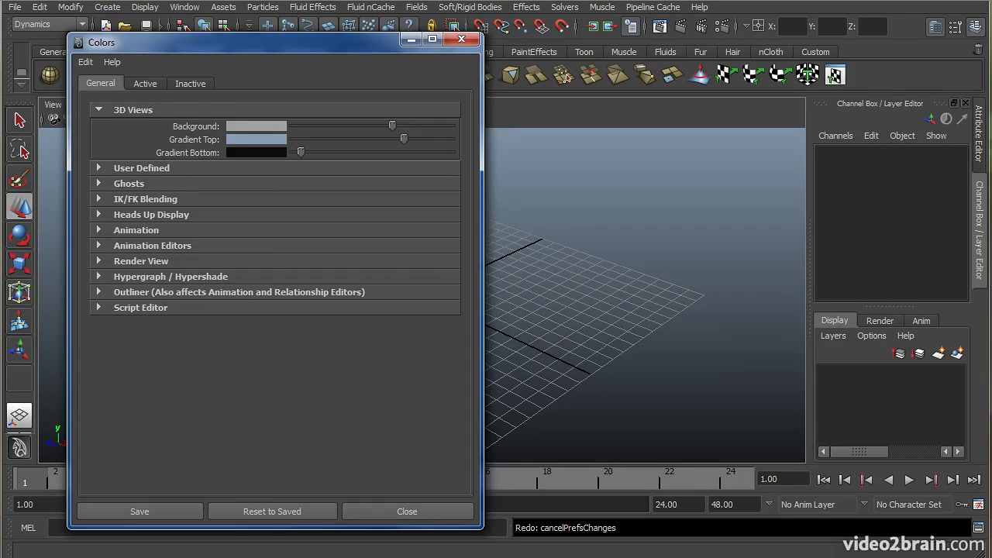
Step: Examine the Active and Inactive color settings, return to the General ones, and close the Colors window
{"action": "left_click", "coordinate": [146, 84]}
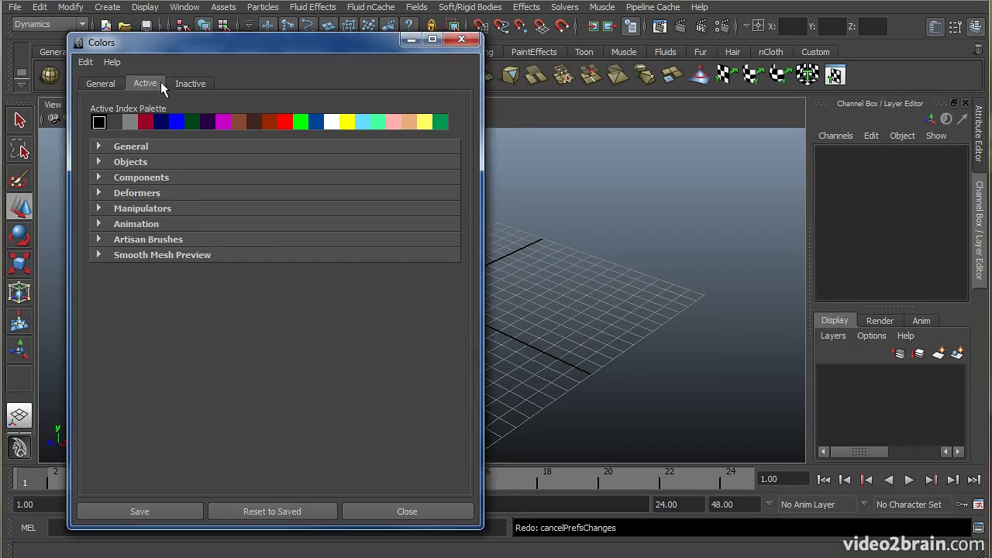
{"action": "left_click", "coordinate": [190, 83]}
{"action": "left_click", "coordinate": [145, 84]}
{"action": "left_click", "coordinate": [190, 84]}
{"action": "left_click", "coordinate": [145, 84]}
{"action": "left_click", "coordinate": [100, 83]}
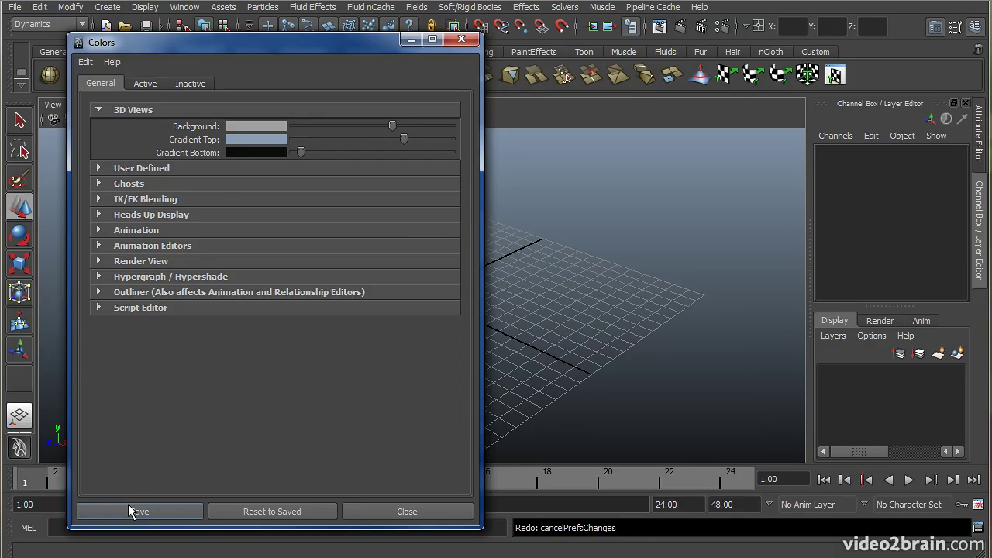
{"action": "left_click", "coordinate": [372, 508]}
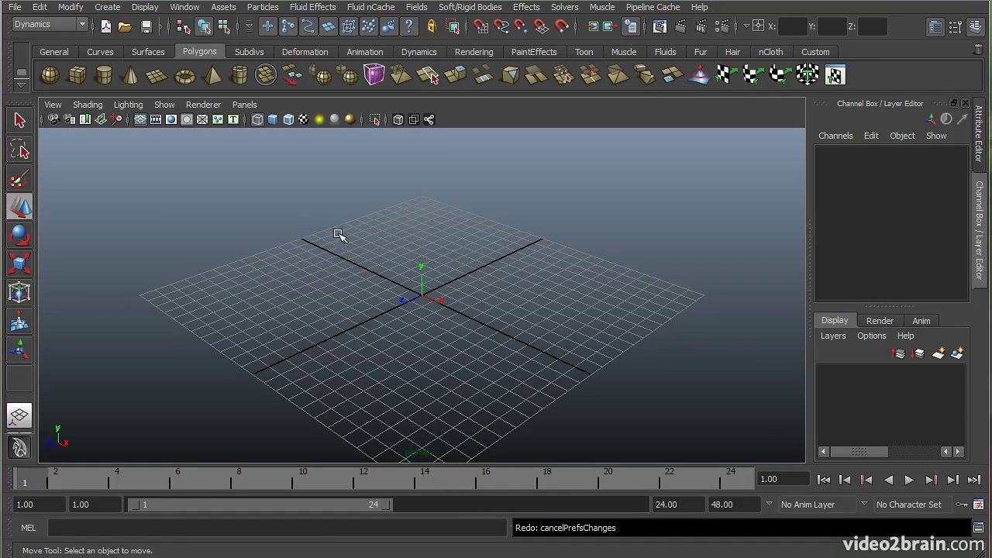
{"action": "left_click_drag", "start_coordinate": [372, 300], "coordinate": [357, 292], "text": "alt"}
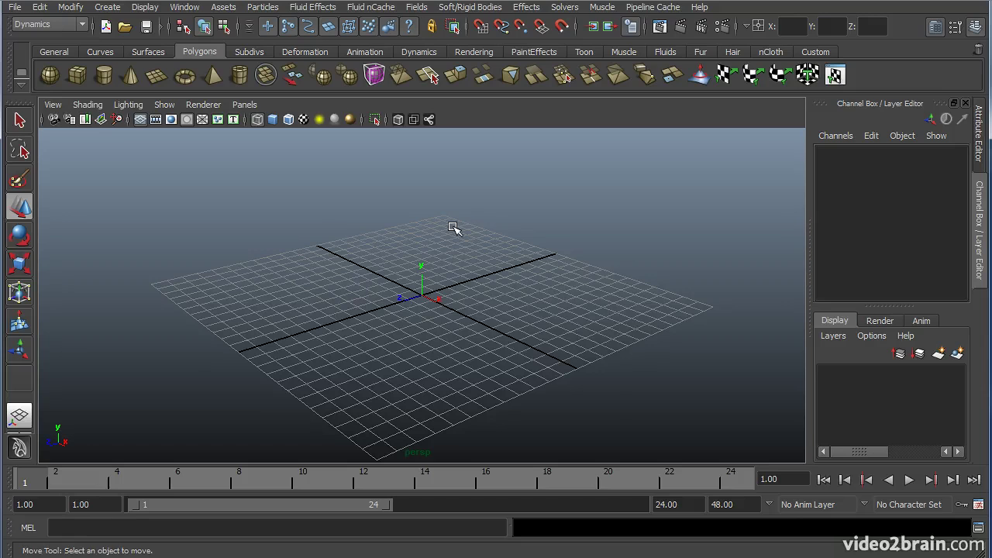
{"action": "left_click_drag", "start_coordinate": [472, 282], "coordinate": [470, 262], "text": "alt"}
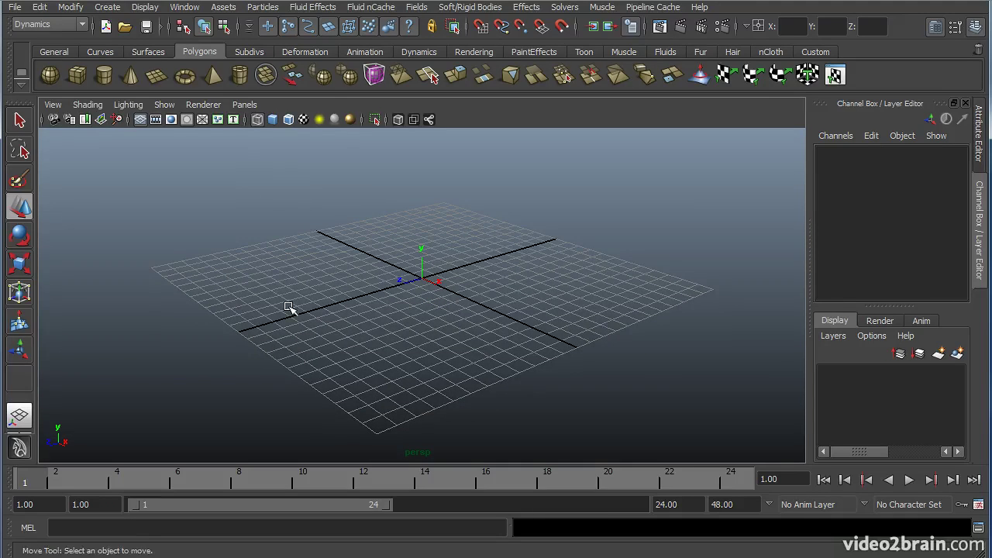
{"action": "left_click_drag", "start_coordinate": [416, 287], "coordinate": [412, 288], "text": "alt"}
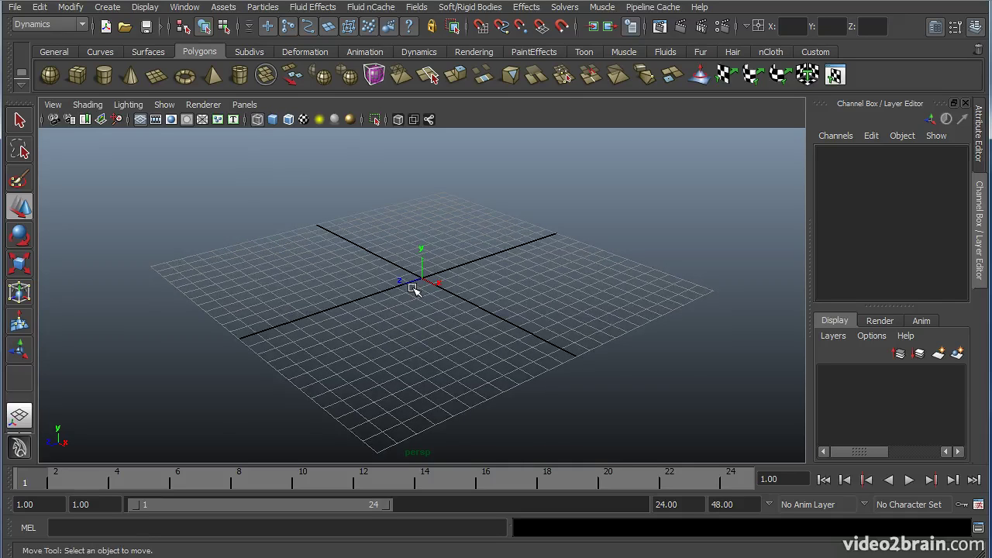